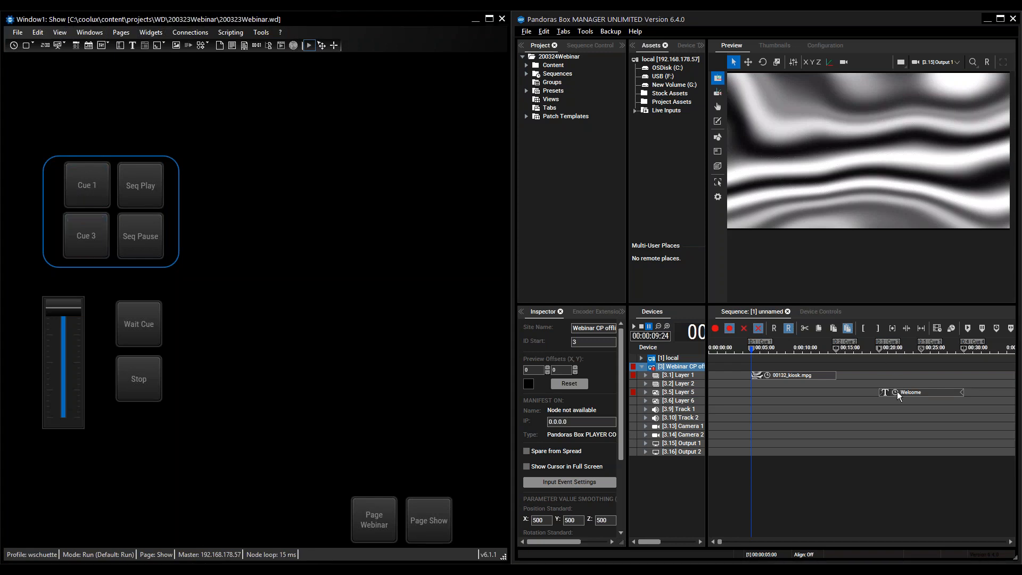
- Test the Show page's Cue 3, Seq Play, Seq Pause and Stop buttons on the sequence
left_click(82, 239)
left_click(154, 191)
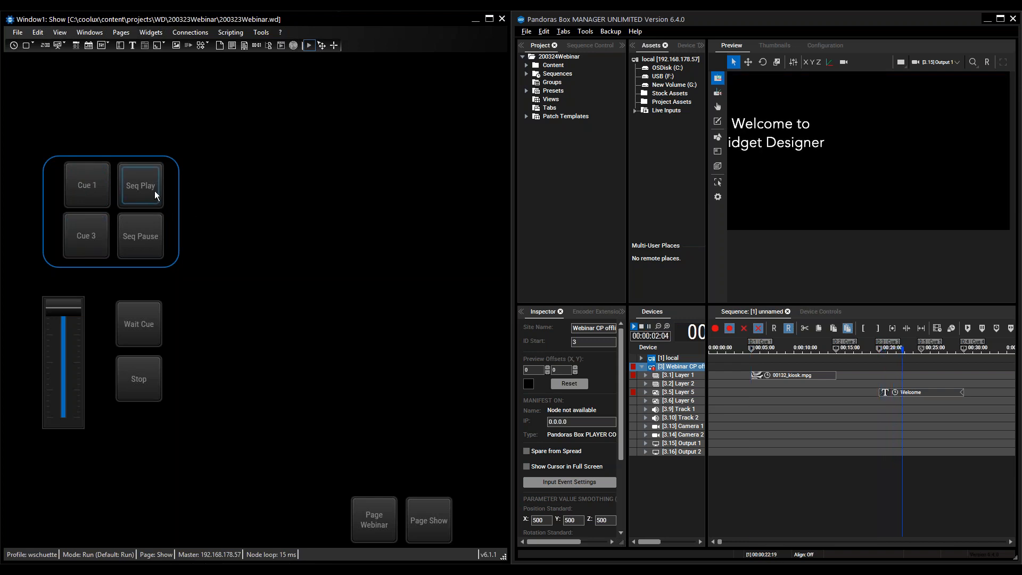
left_click(123, 243)
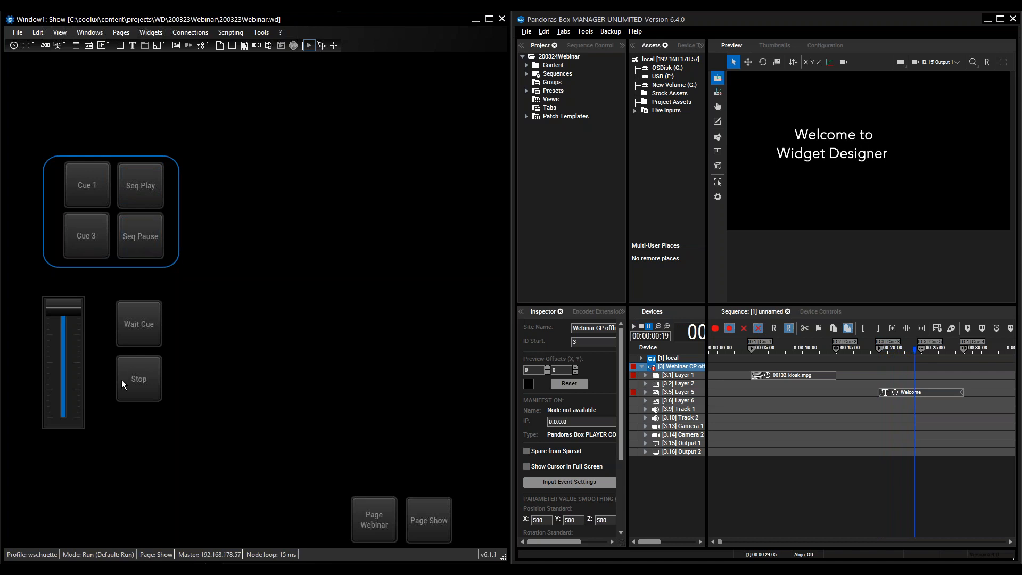
left_click(148, 378)
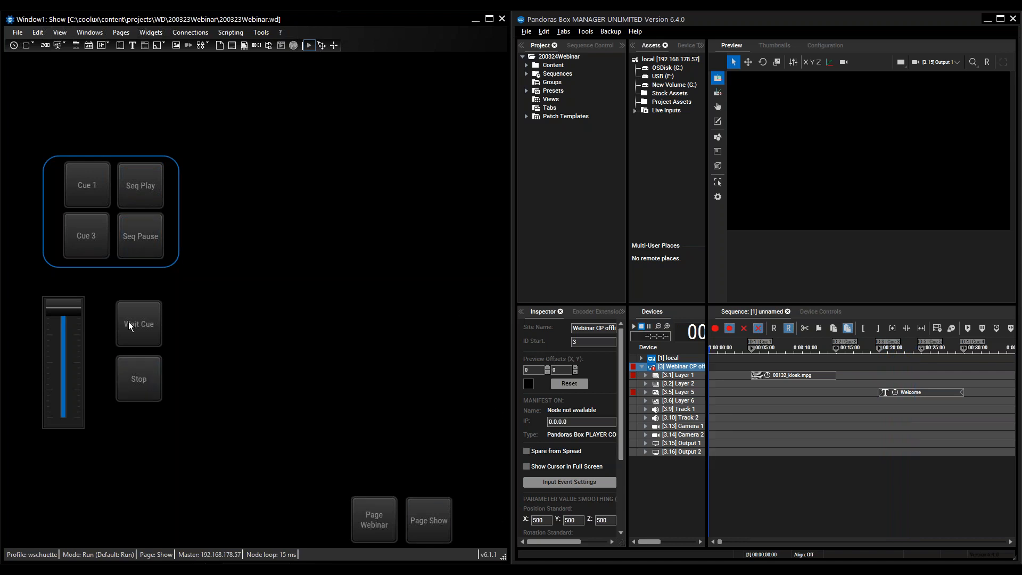
- Test the Cue 3 and Cue 1 buttons and operate the existing fader on the Show page
left_click(86, 235)
left_click(97, 188)
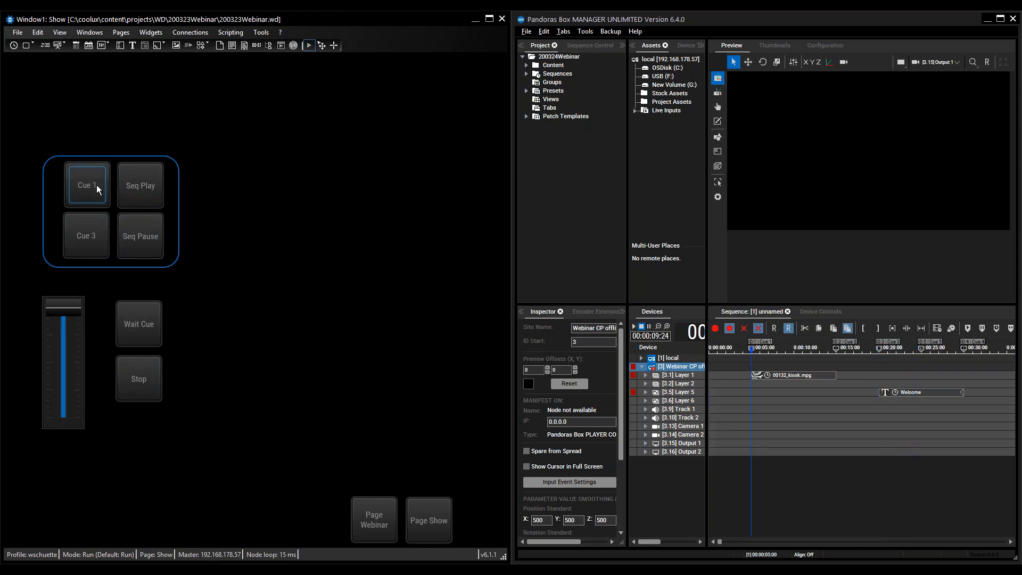
mouse_move(59, 309)
left_mouse_down()
mouse_move(63, 410)
mouse_move(63, 306)
left_mouse_up()
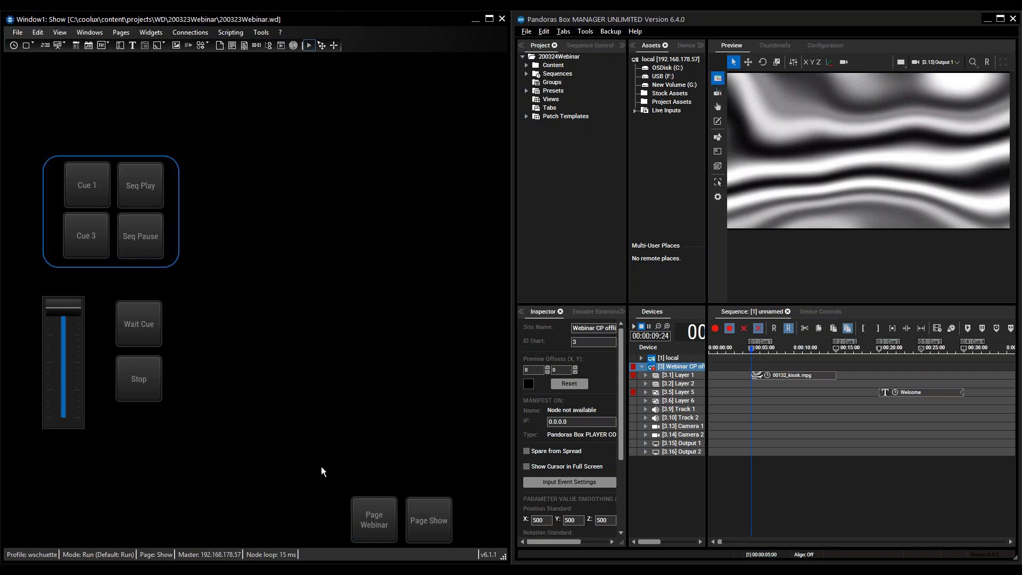
- Switch to the Webinar page and put it into Edit / Move mode
left_click(363, 521)
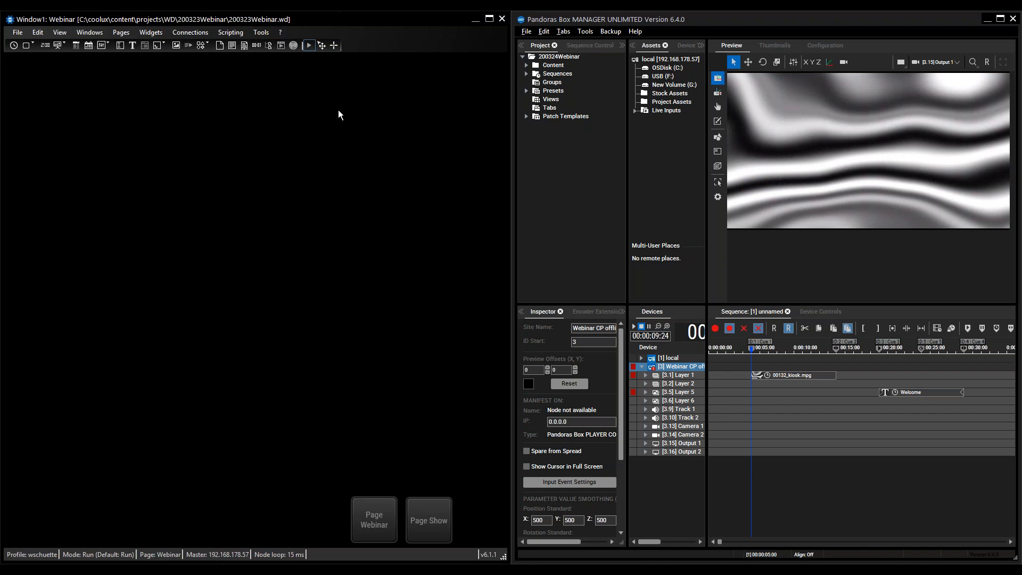
key("alt")
key("ctrl+e")
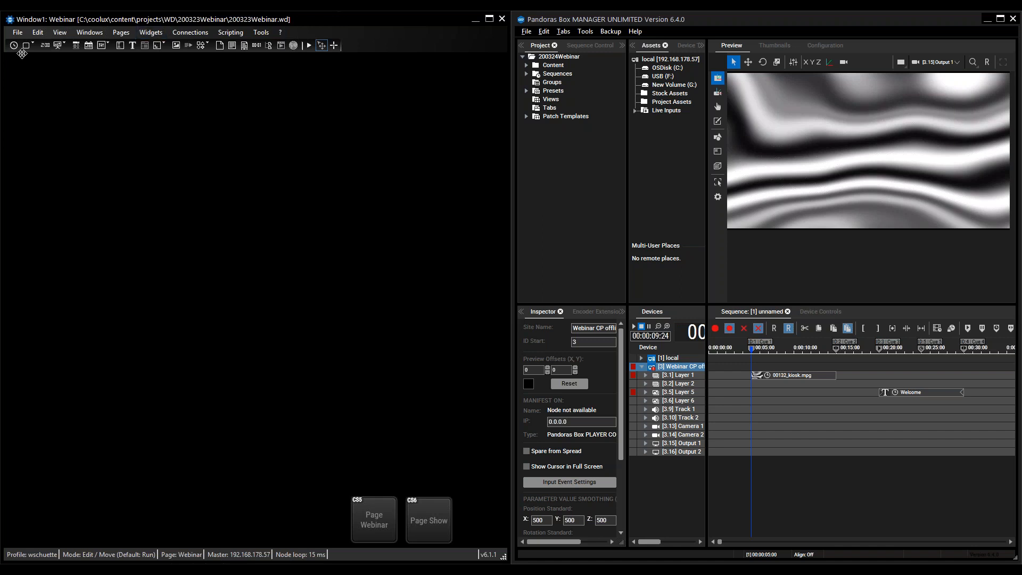
- Add a vertical fader to the Webinar page and position it near the page's left edge at about X 25, Y 329
right_click(129, 92)
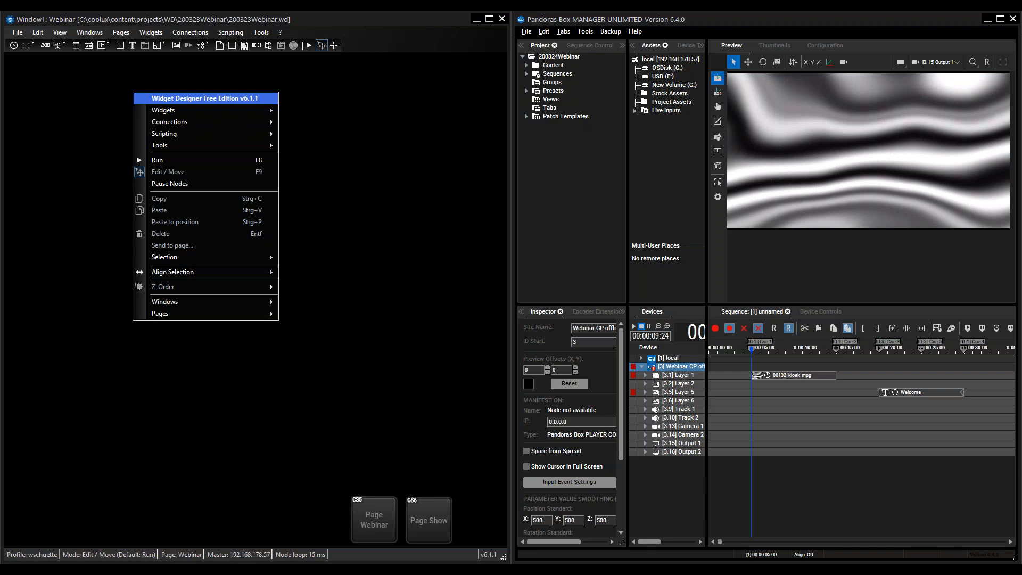
mouse_move(184, 107)
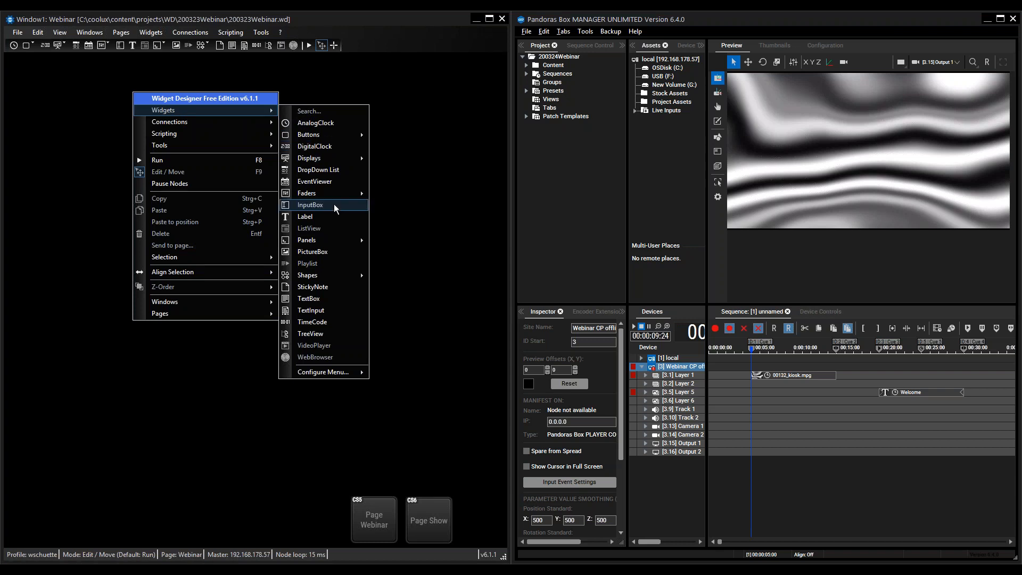
mouse_move(341, 194)
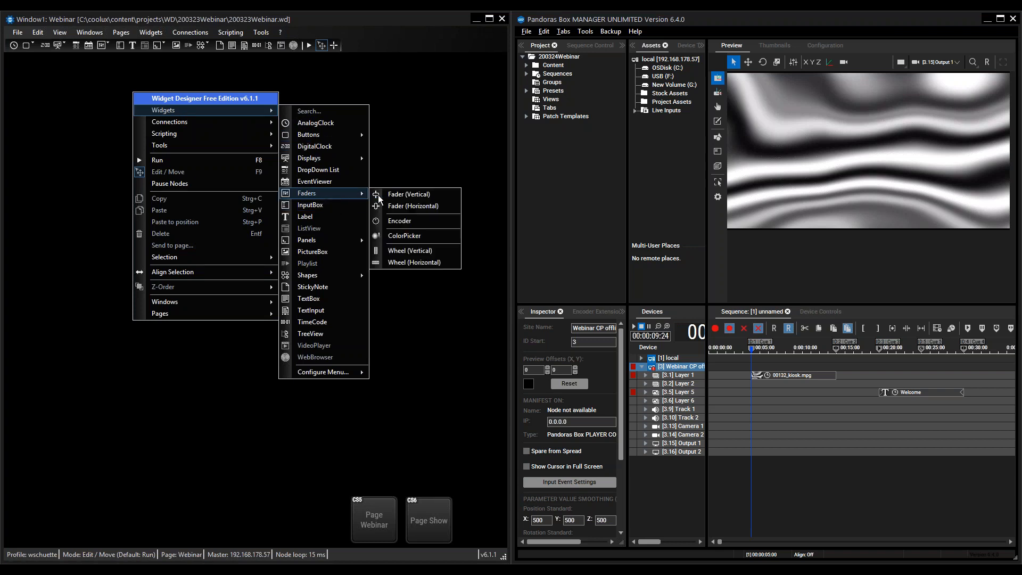
left_click(401, 196)
left_click(29, 212)
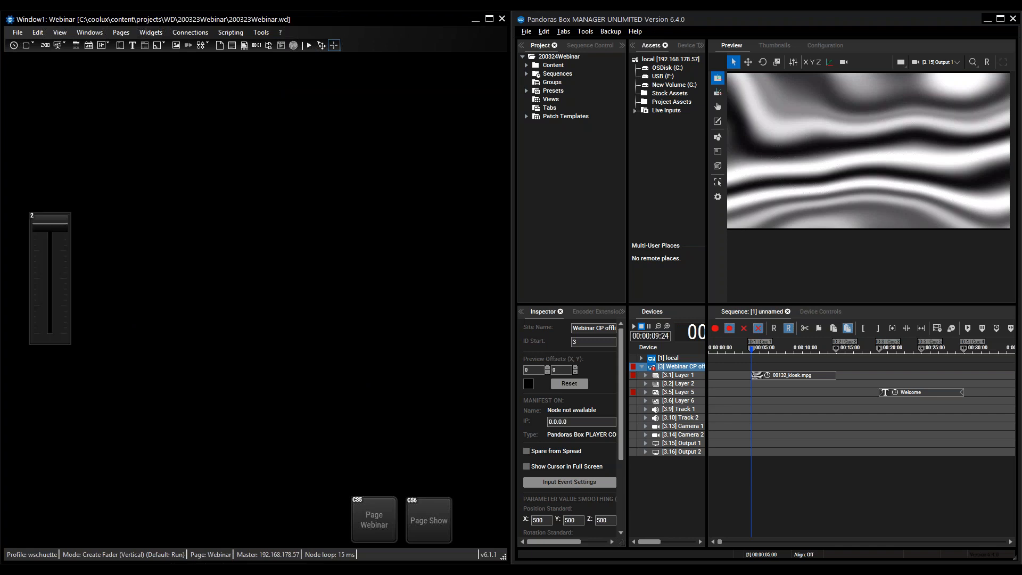
mouse_move(53, 270)
left_mouse_down()
mouse_move(38, 302)
mouse_move(41, 285)
left_mouse_up()
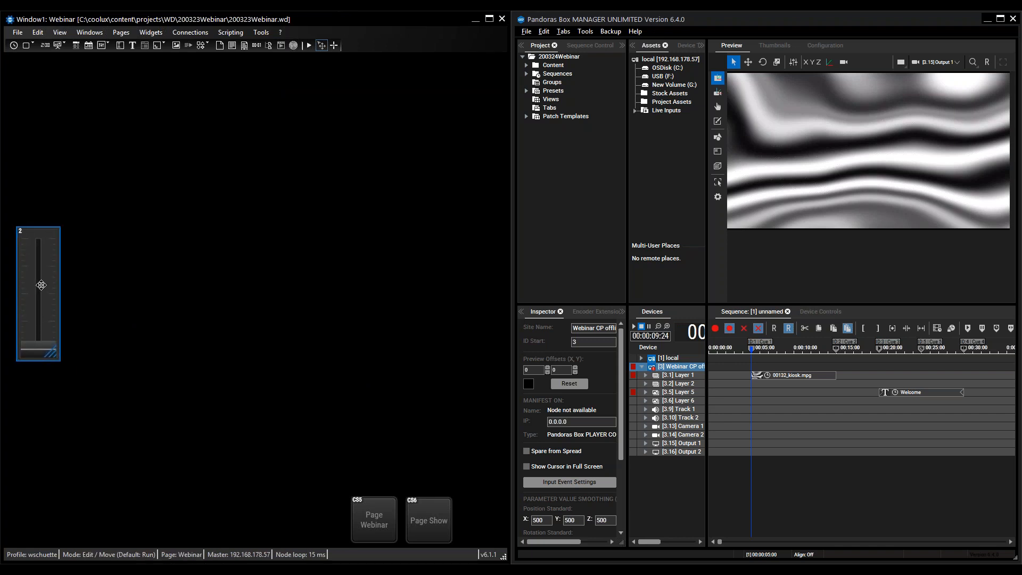
- Enter 3,1 5,1 as the devices controlled by the new vertical fader
double_click(41, 285)
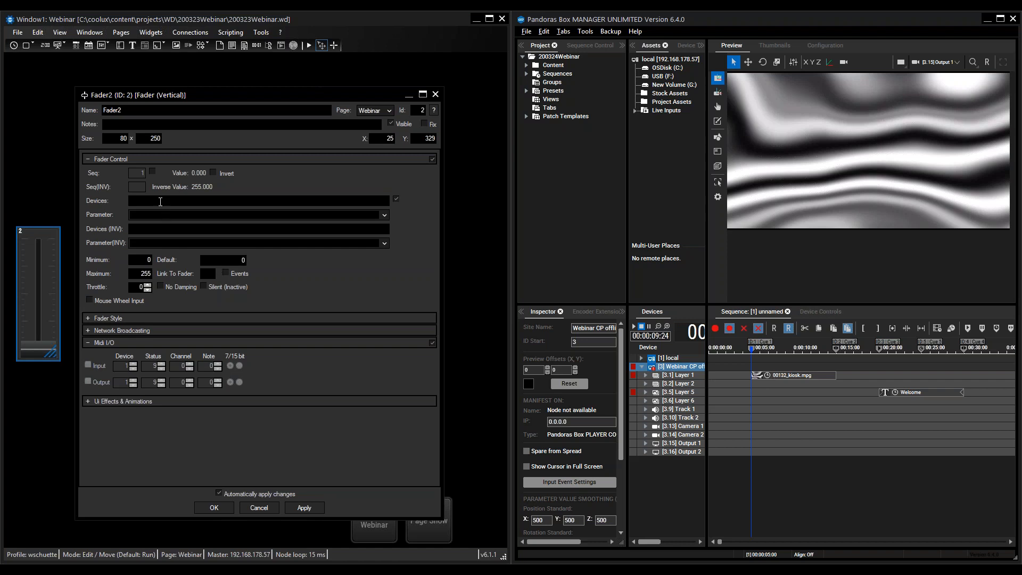
type("3,1")
left_click(919, 394)
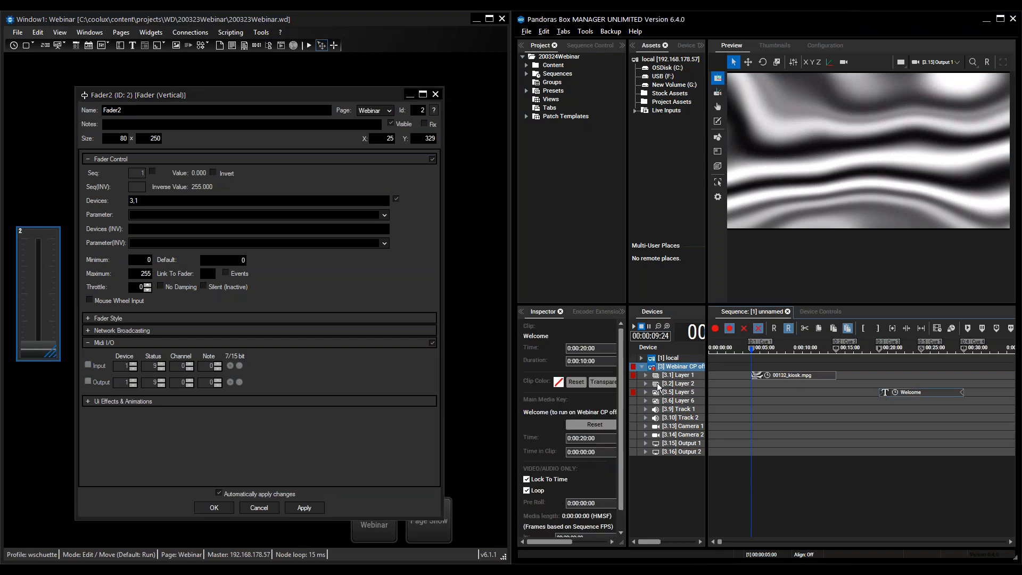
left_click(163, 204)
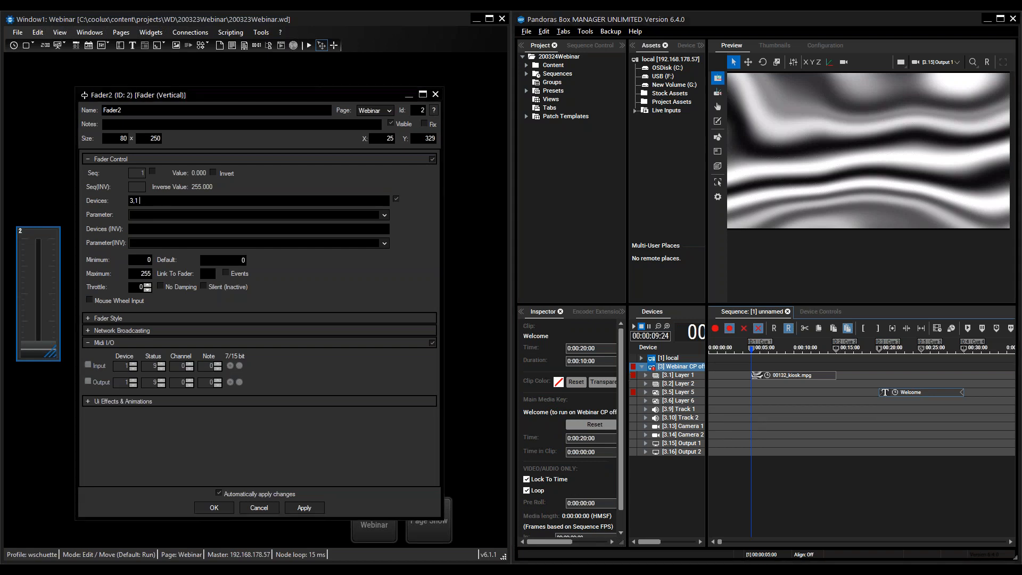
type("3,1 5,1")
- Set the vertical fader's parameter to Opacity and apply its settings
left_click(384, 215)
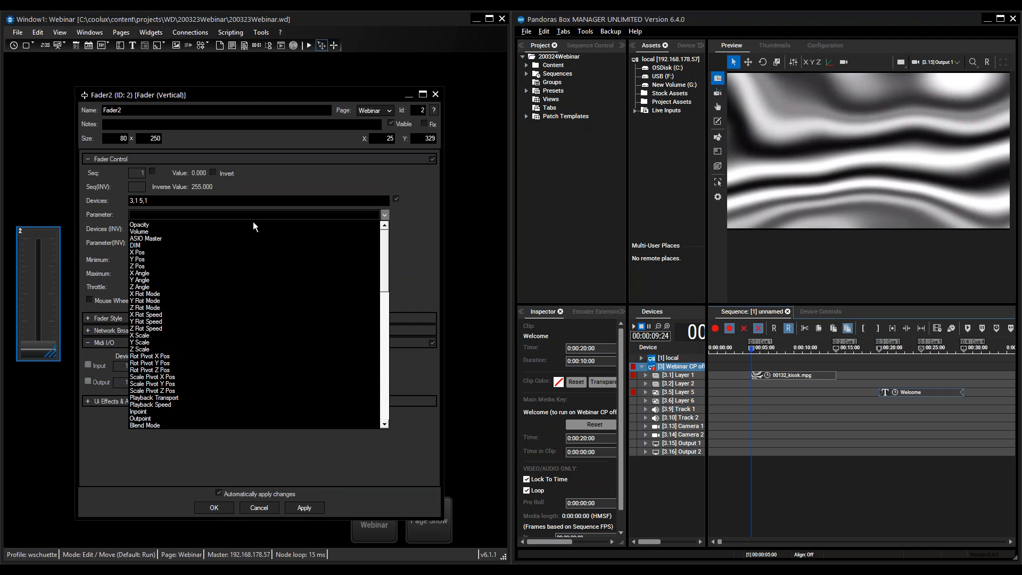
left_click(176, 226)
left_click(385, 214)
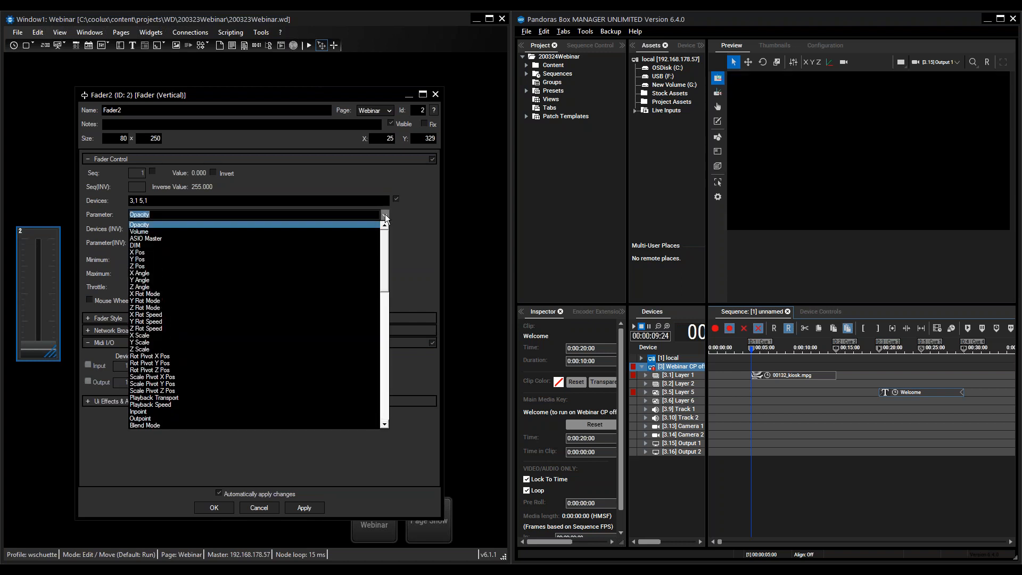
scroll(266, 362, "down", 12)
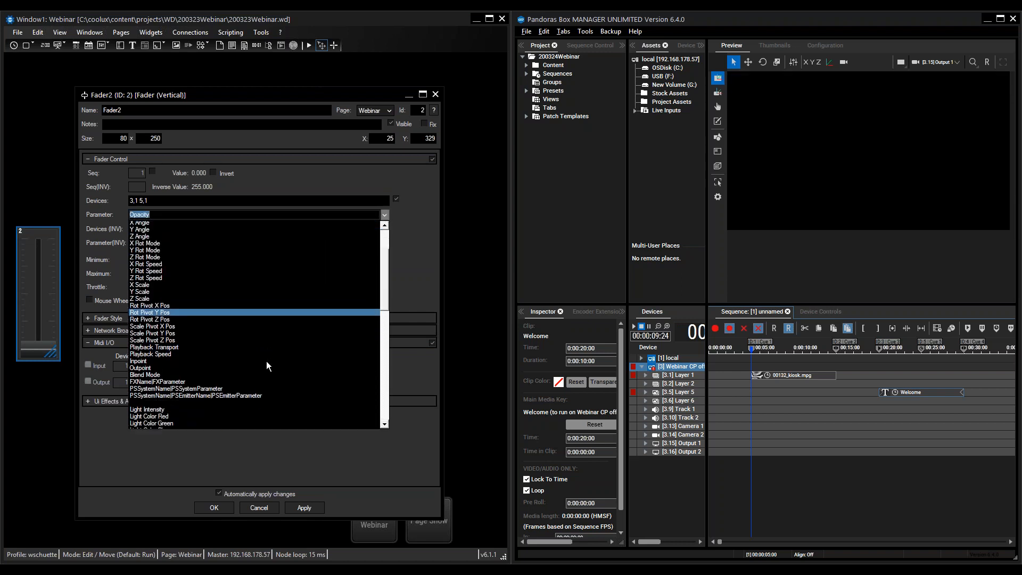
scroll(266, 362, "up", 5)
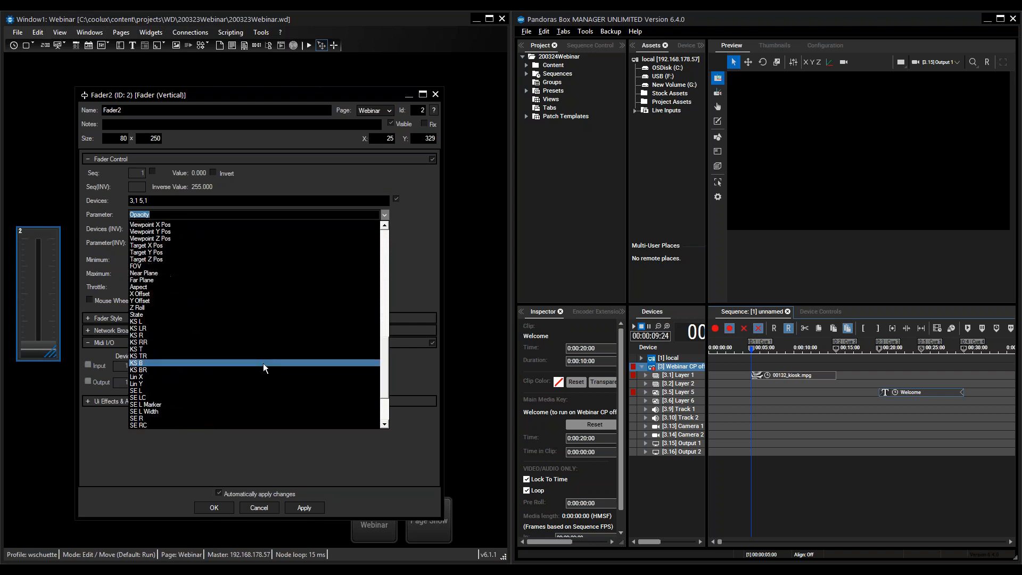
scroll(263, 363, "up", 8)
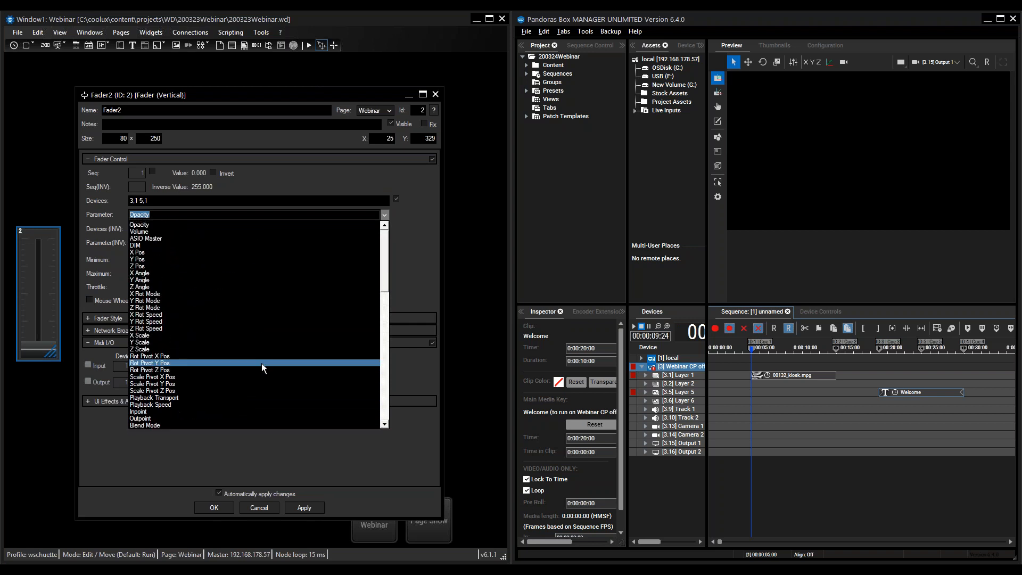
left_click(133, 224)
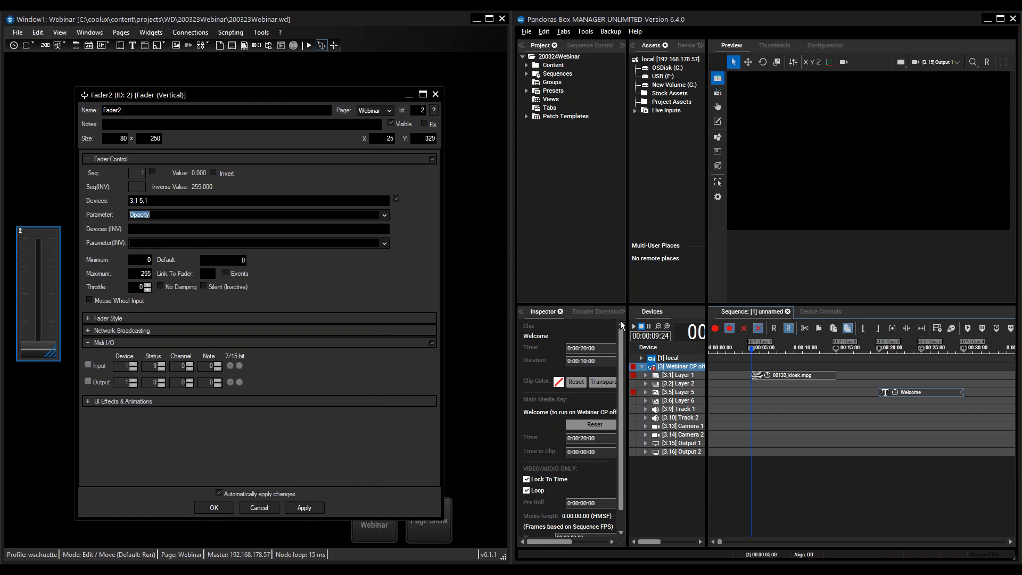
left_click(304, 510)
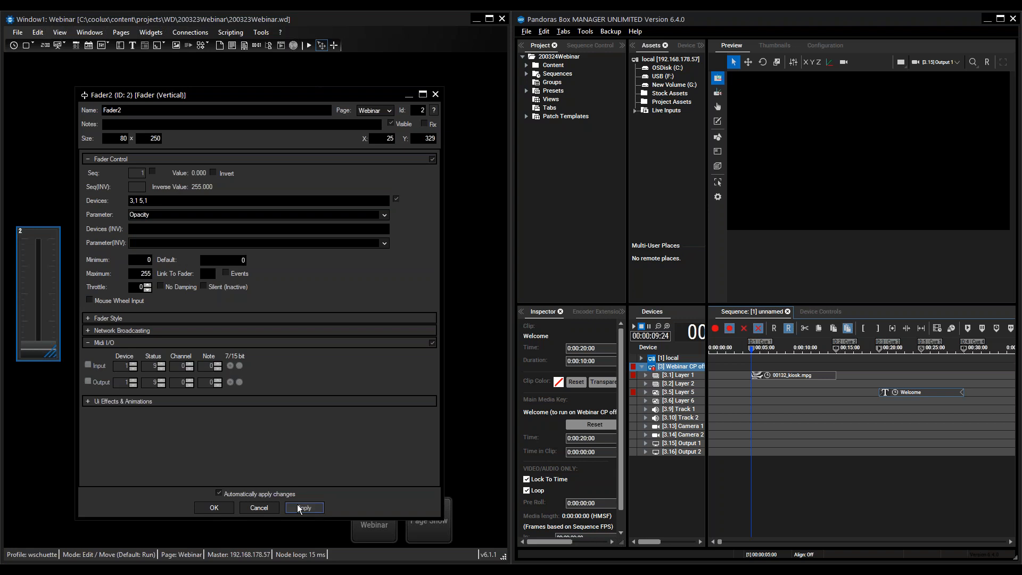
left_click(214, 508)
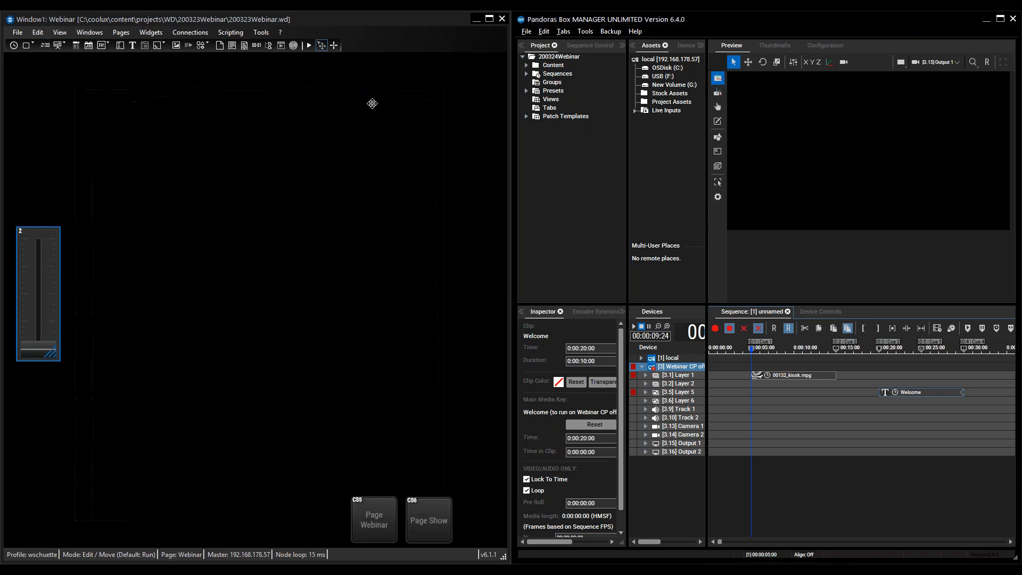
- Switch to Run mode and test the fader at the video clip and the Welcome text clip
left_click(308, 45)
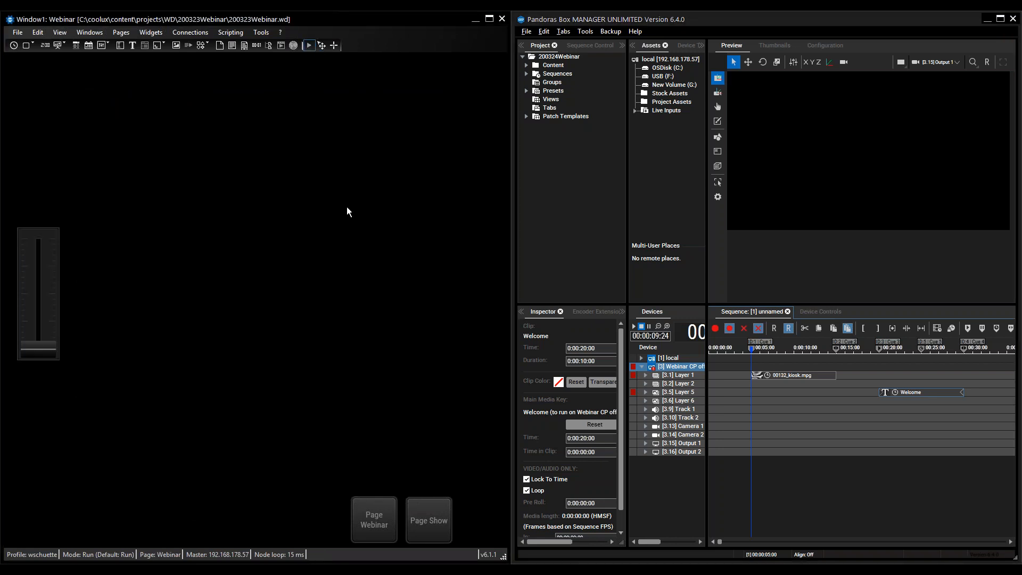
mouse_move(39, 305)
left_mouse_down()
mouse_move(49, 199)
mouse_move(34, 311)
mouse_move(40, 218)
mouse_move(44, 353)
mouse_move(49, 203)
mouse_move(53, 352)
mouse_move(60, 245)
mouse_move(68, 311)
mouse_move(54, 244)
left_mouse_up()
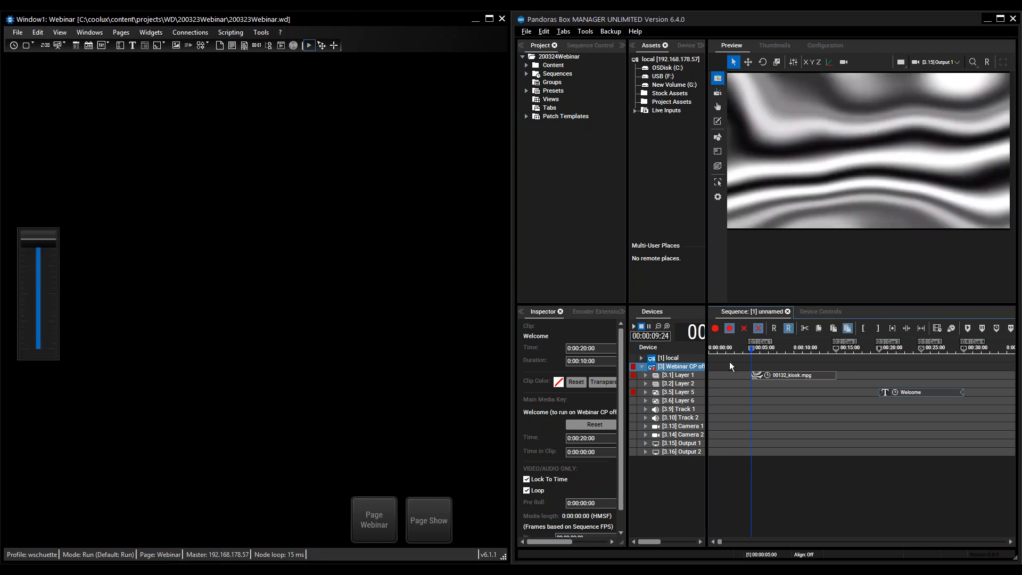
left_click(781, 349)
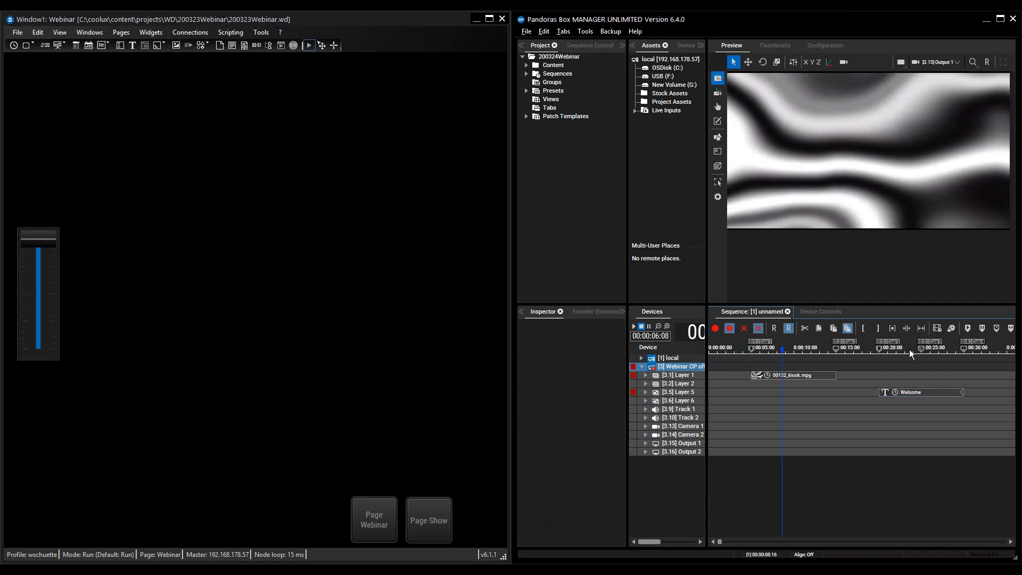
left_click(911, 351)
left_click_drag(46, 237, 57, 206)
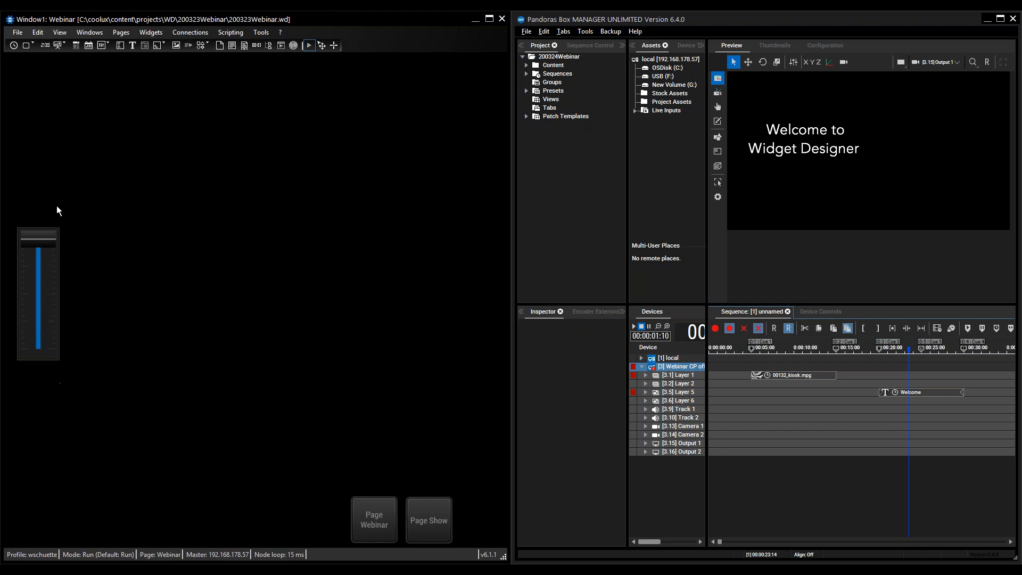
- Correct the second device entry in the vertical fader's settings so that it addresses Layer 5 of site 3
left_click(686, 393)
right_click(46, 276)
left_click(79, 283)
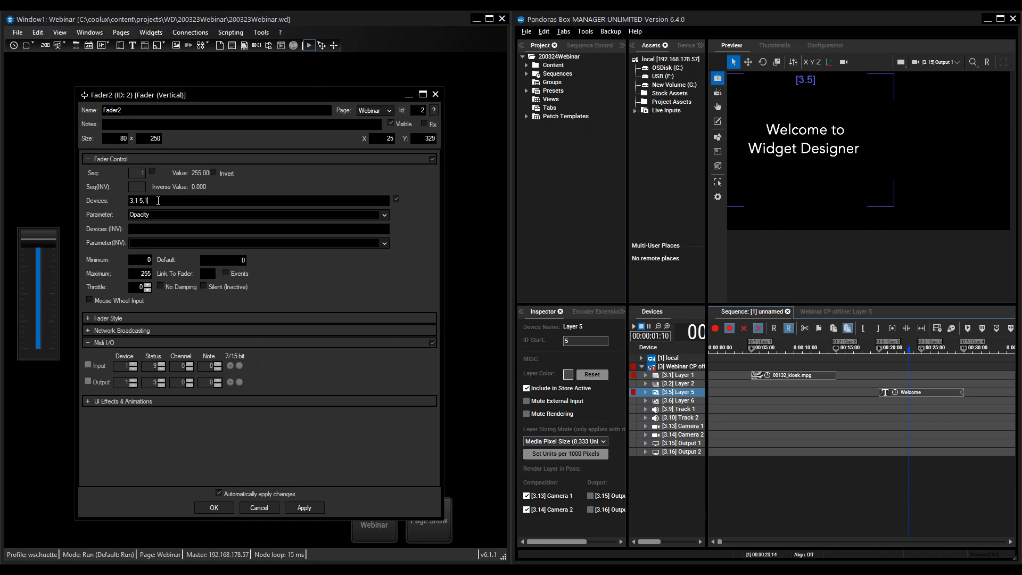
key("BackSpace")
type("3,")
left_click(213, 507)
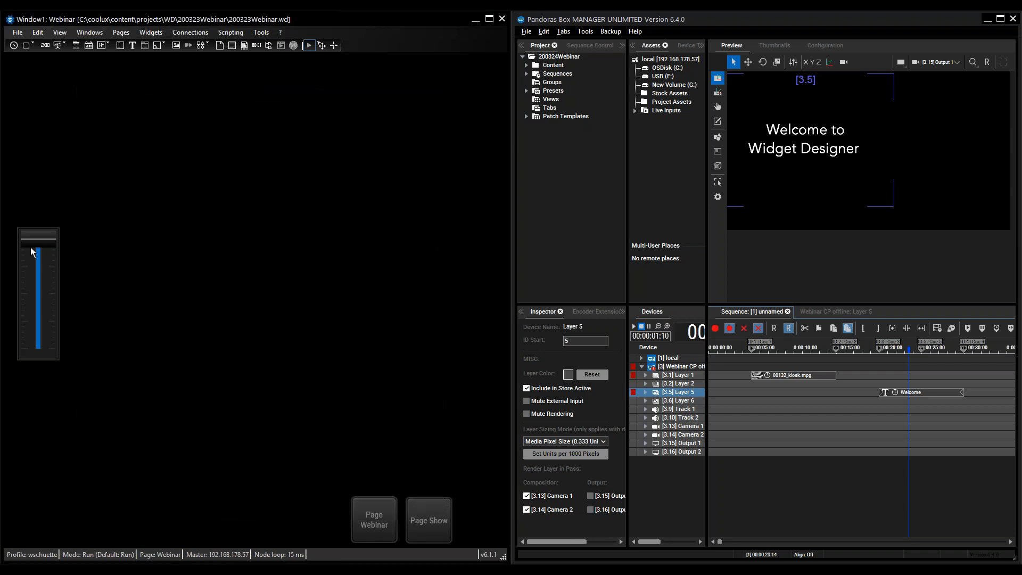
- Test the corrected fader on the Welcome text and move the playhead back into the 00132_kiosk.mpg clip
mouse_move(33, 243)
left_mouse_down()
mouse_move(33, 253)
mouse_move(39, 197)
mouse_move(41, 308)
mouse_move(39, 234)
left_mouse_up()
left_click(785, 346)
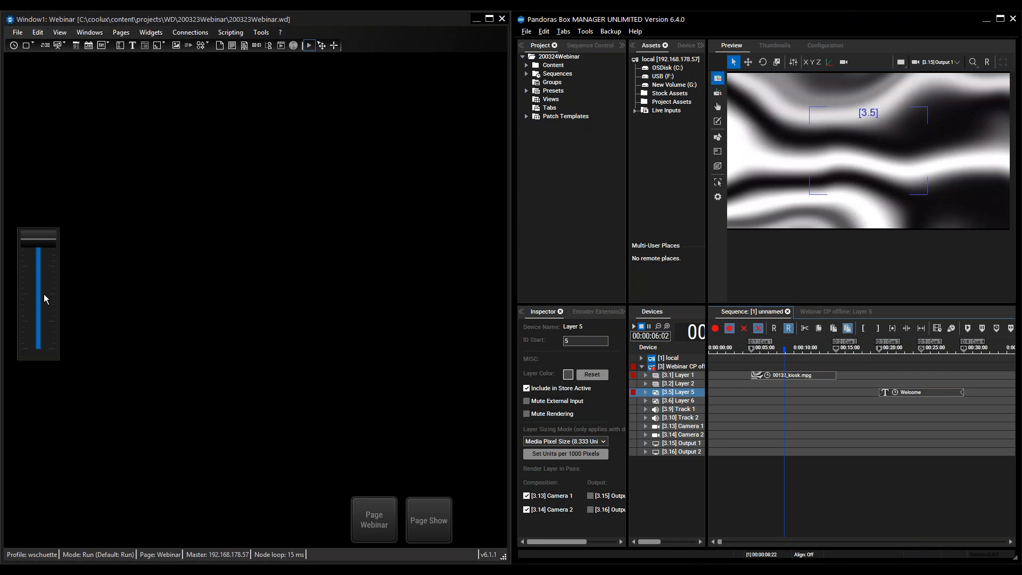
- Create a second vertical fader beside the first and move it further right on the Webinar page
left_click(334, 45)
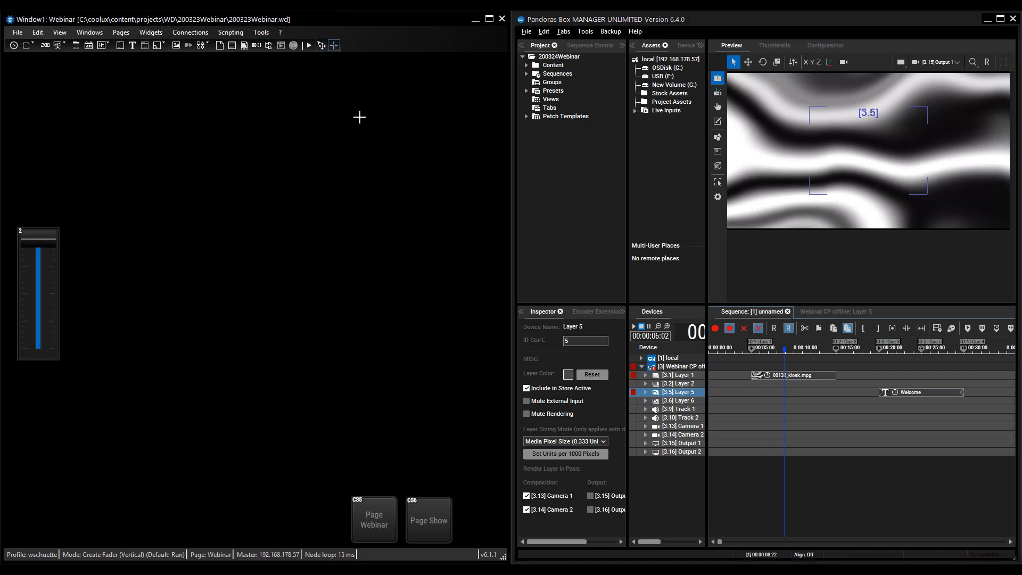
left_click(85, 234)
left_click_drag(105, 288, 171, 283)
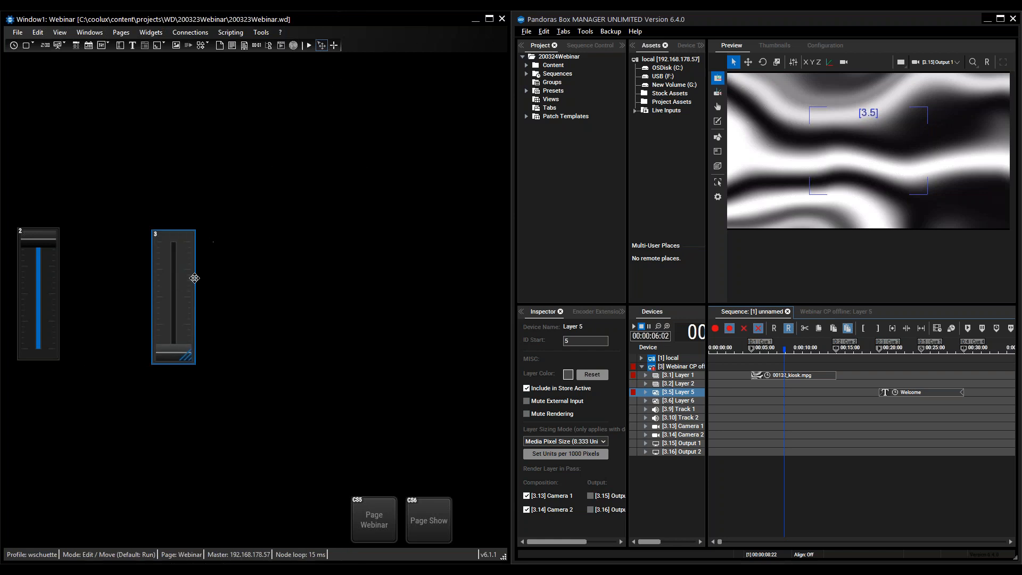
- Delete the second vertical fader from the Webinar page and return to Edit / Move mode
left_click(293, 268)
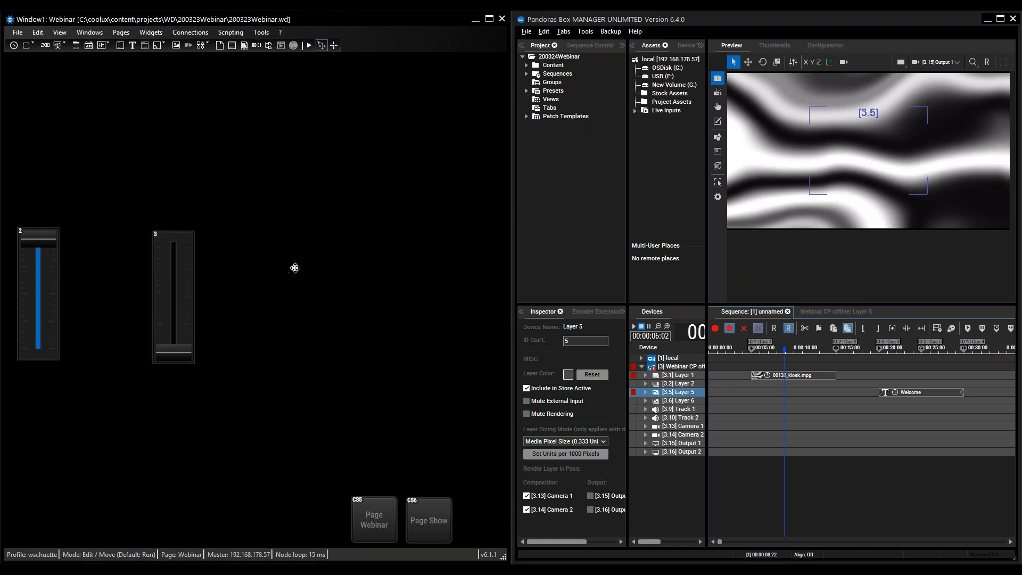
left_click(174, 279)
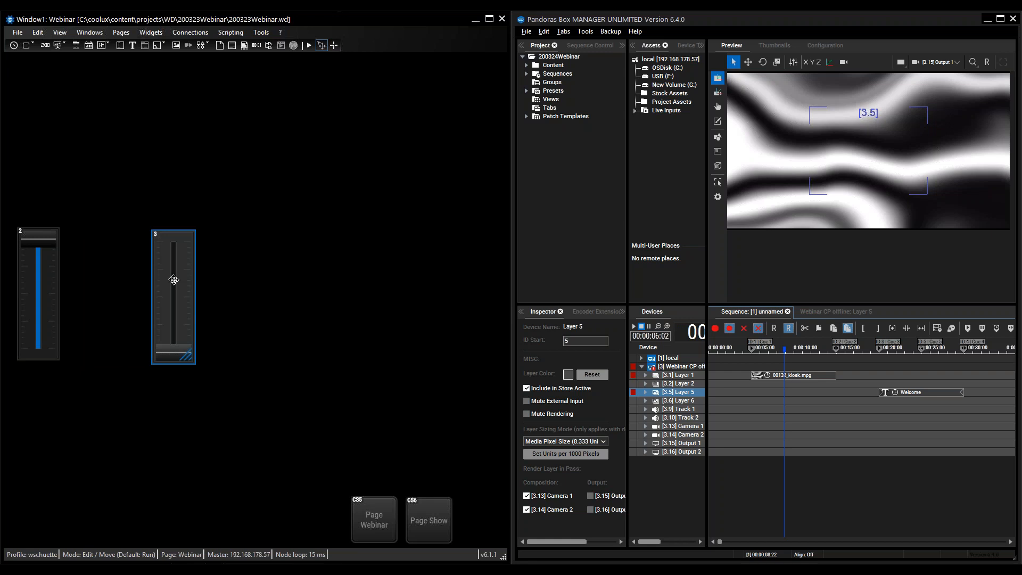
key("Delete")
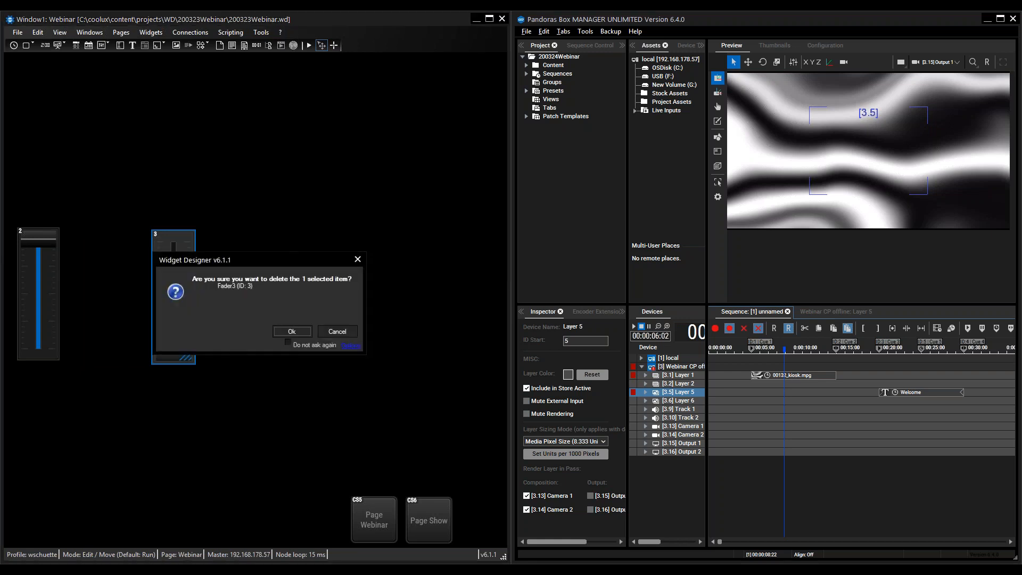
left_click(293, 331)
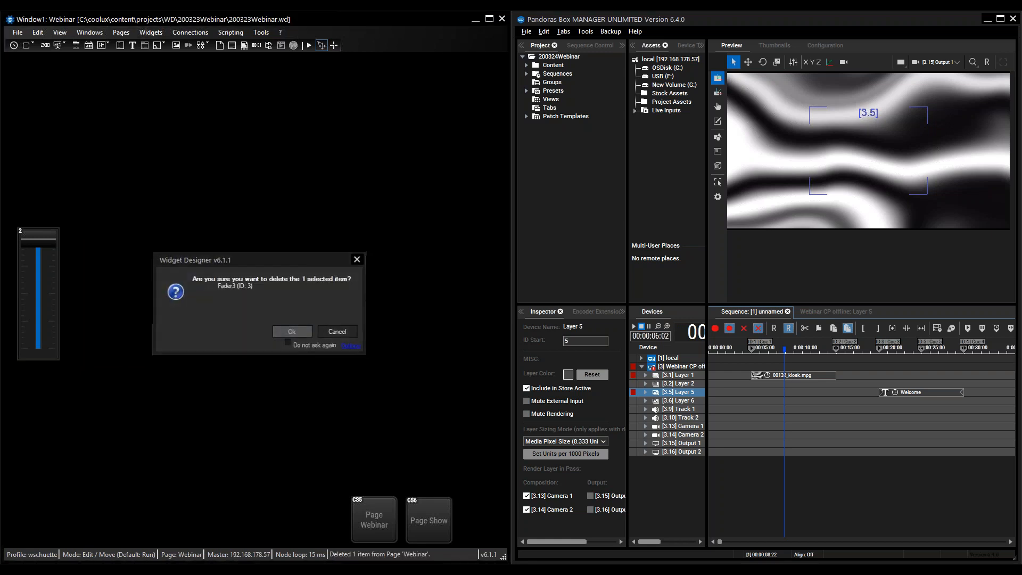
left_click(310, 46)
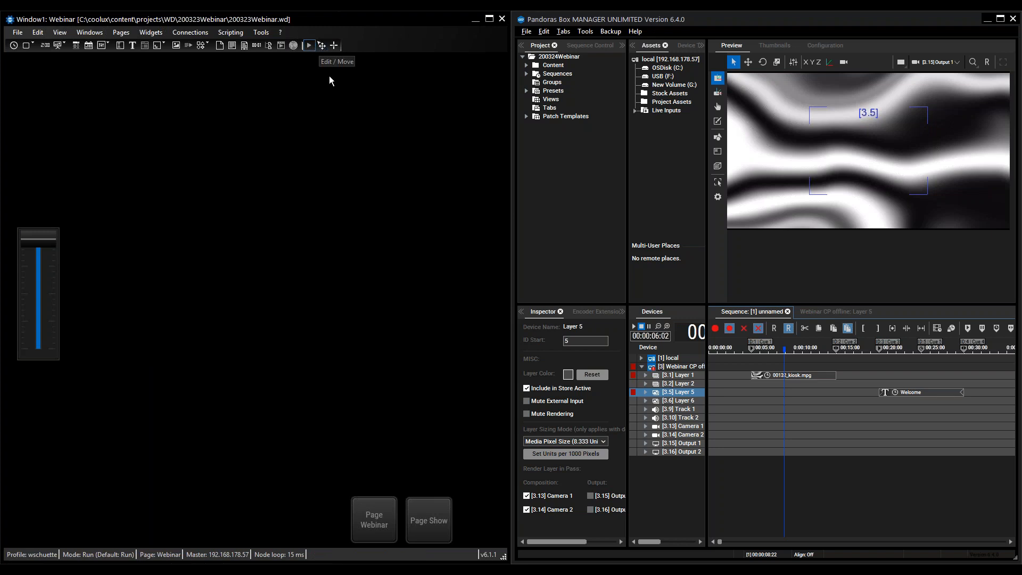
left_click(322, 45)
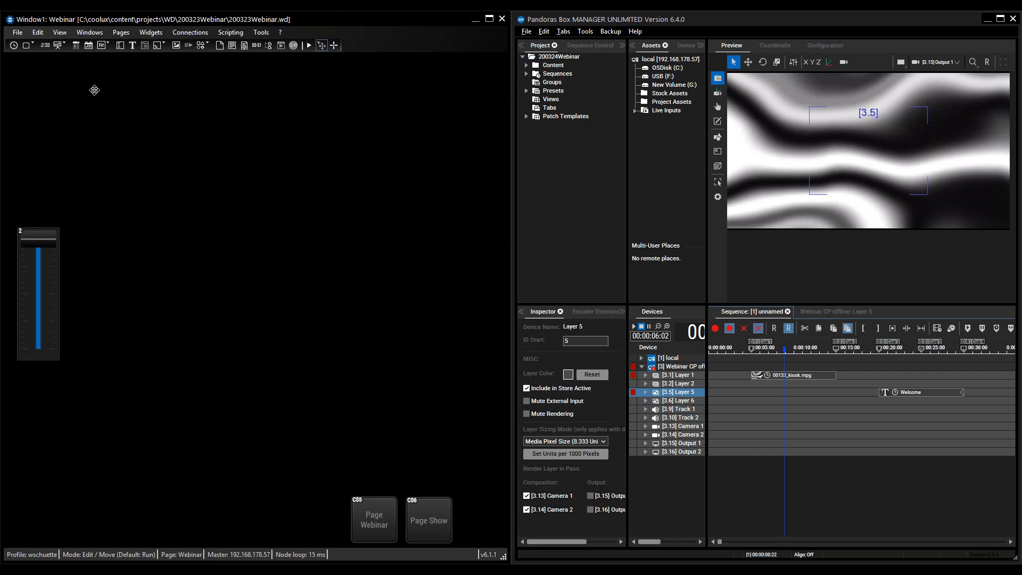
- Place four CustomScript buttons in a two-by-two block above the vertical fader on the Webinar page
left_click(152, 33)
mouse_move(169, 71)
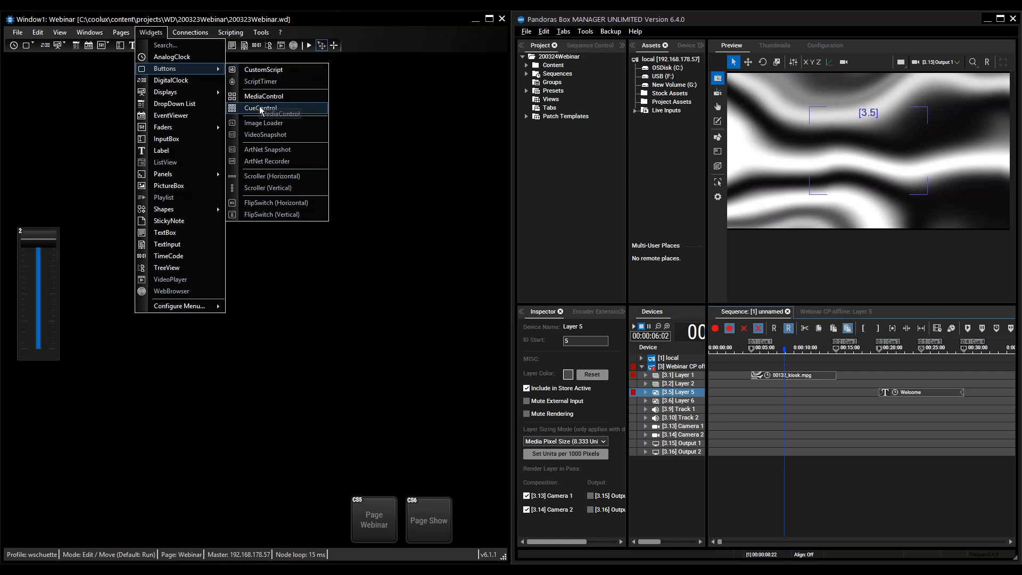
left_click(268, 74)
left_click(38, 86)
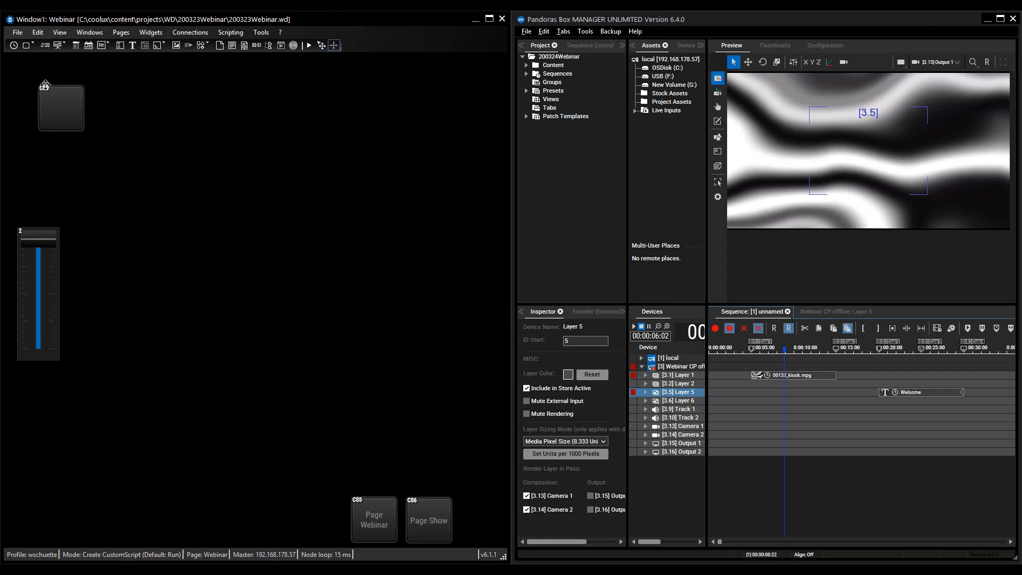
left_click(43, 146)
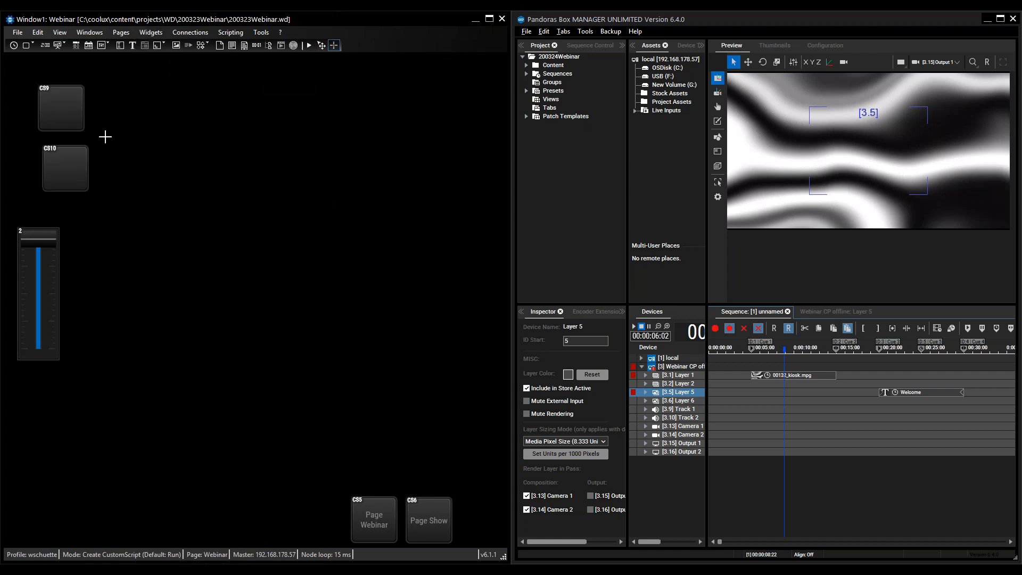
left_click(101, 92)
left_click(104, 154)
- Reposition the CustomScript buttons so that they line up in two neat rows and columns
key("ctrl")
left_click_drag(119, 174, 63, 169)
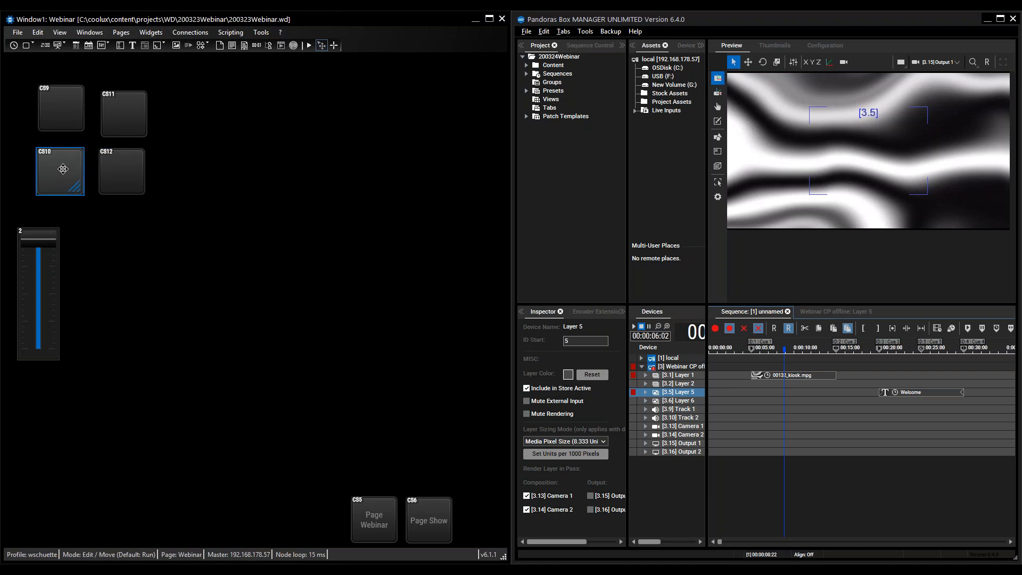
left_click_drag(69, 112, 120, 114)
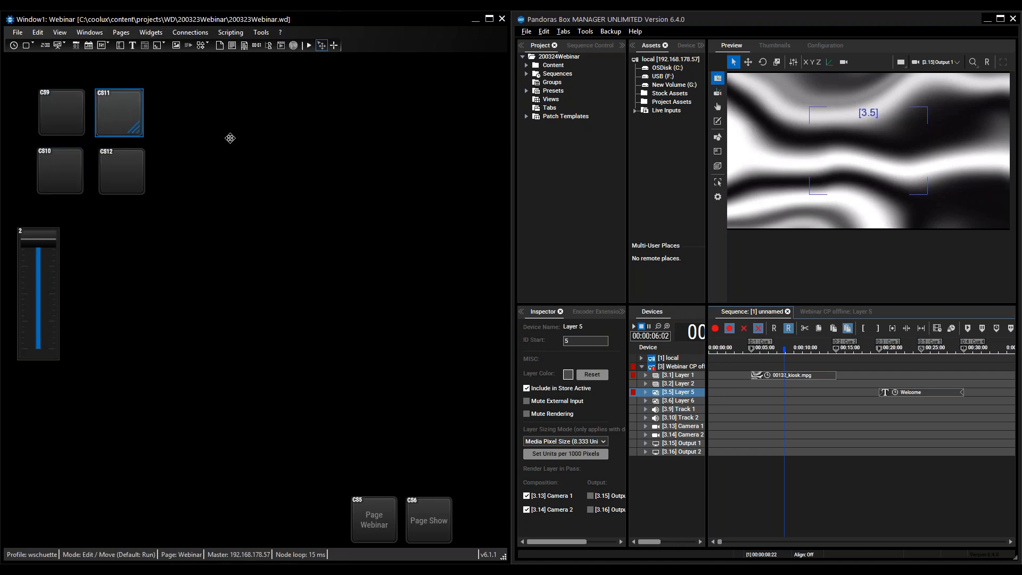
left_click(68, 110)
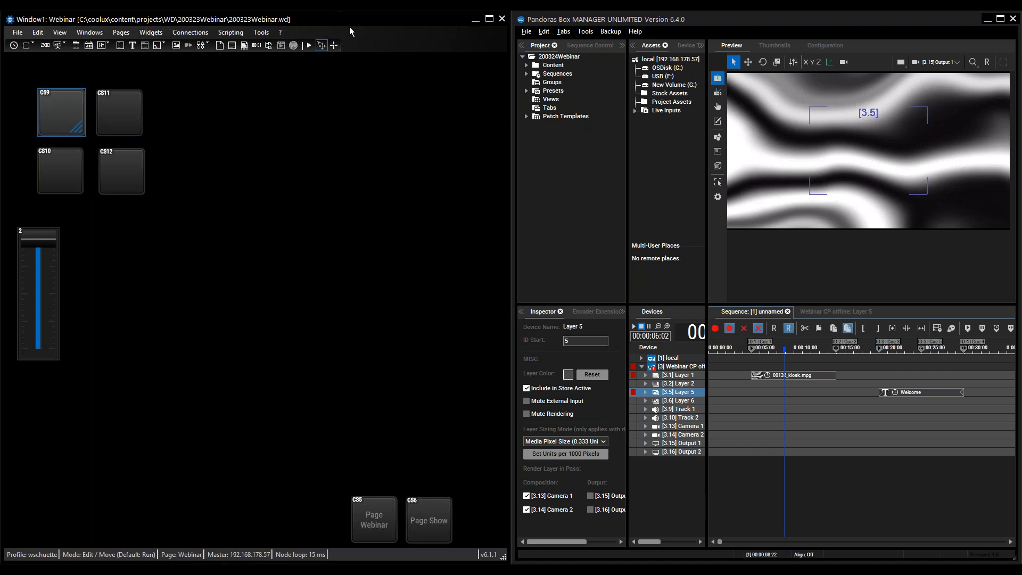
left_click(322, 47)
- Open the properties of the upper-left CustomScript button and label it Cue 1
double_click(58, 114)
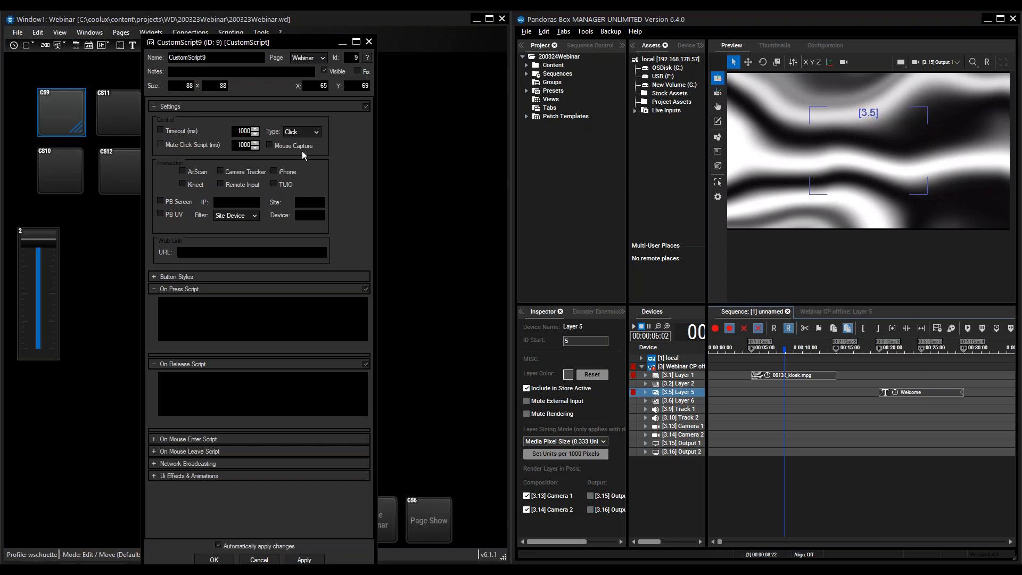
left_click_drag(284, 44, 302, 22)
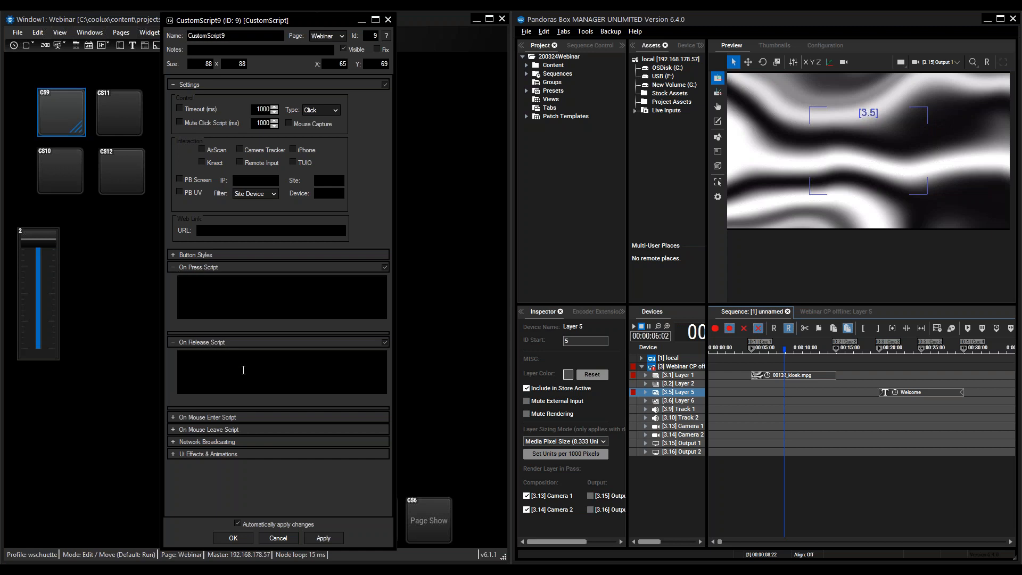
left_click(173, 430)
left_click(173, 430)
left_click(176, 257)
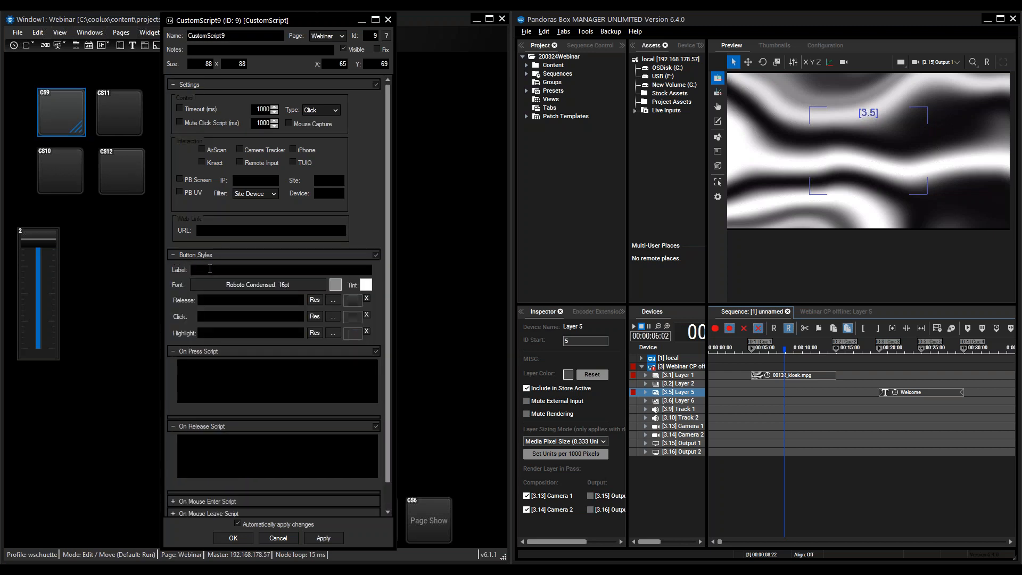
type("Cue 1")
left_click(198, 367)
- Enter SeqGotoCue(1,1) as the Cue 1 button's On Press Script and accept the properties
left_click(173, 256)
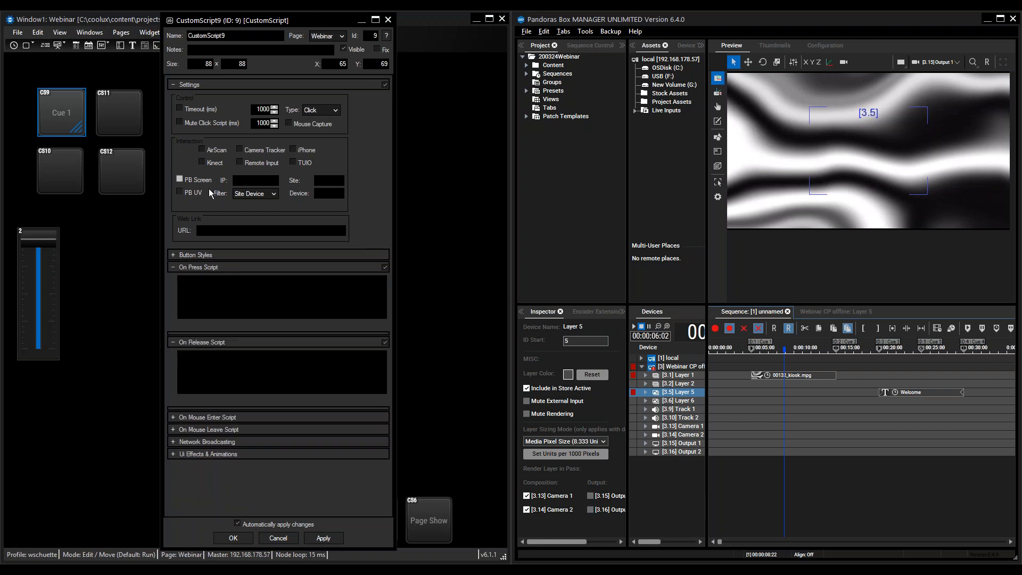
left_click(174, 84)
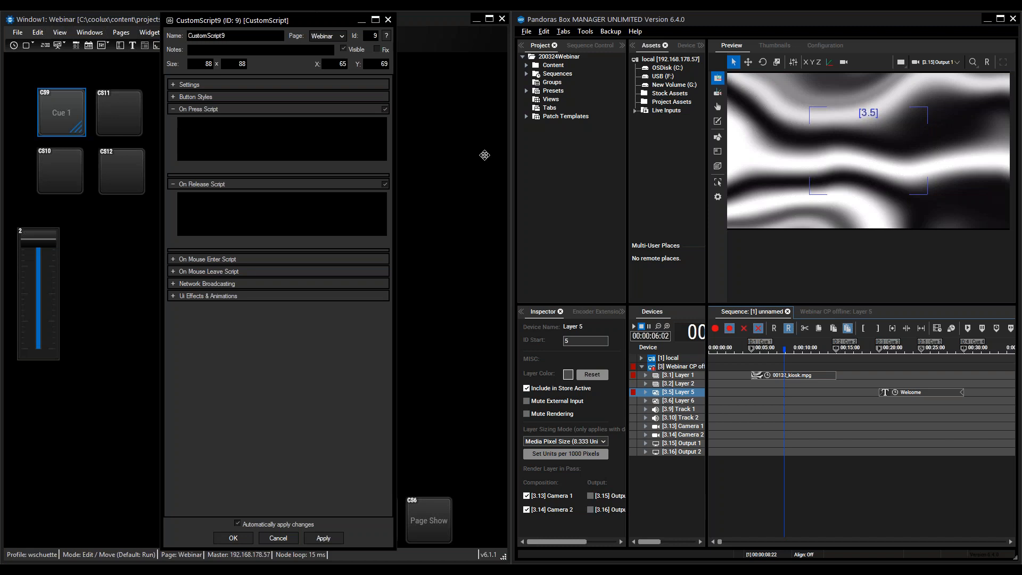
type("goto")
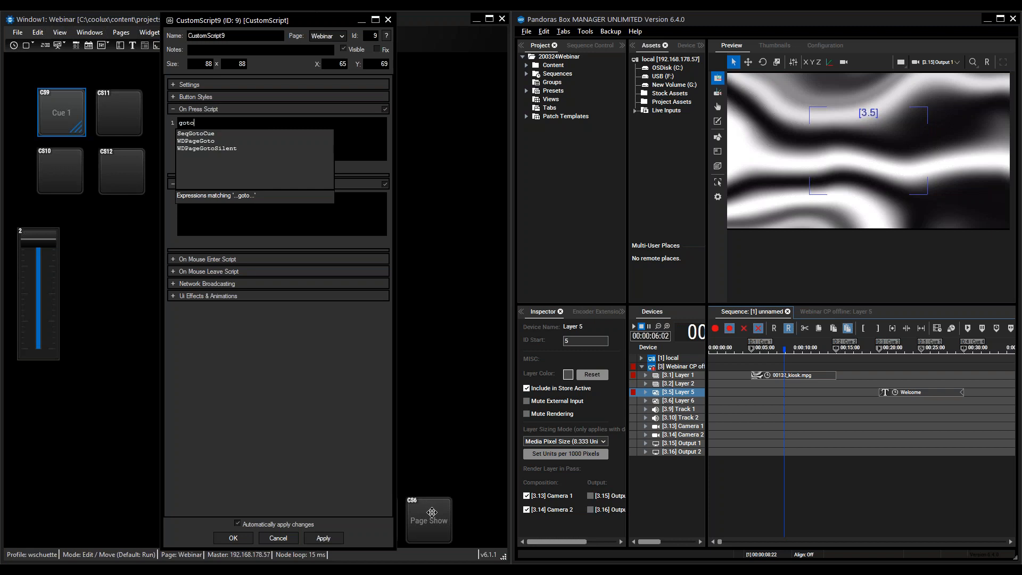
left_click(192, 138)
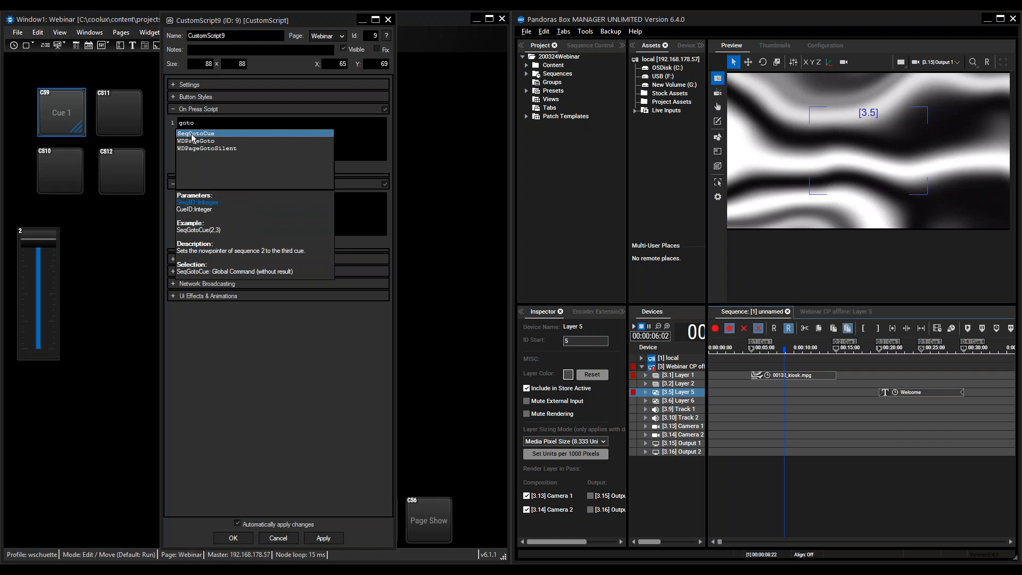
double_click(193, 134)
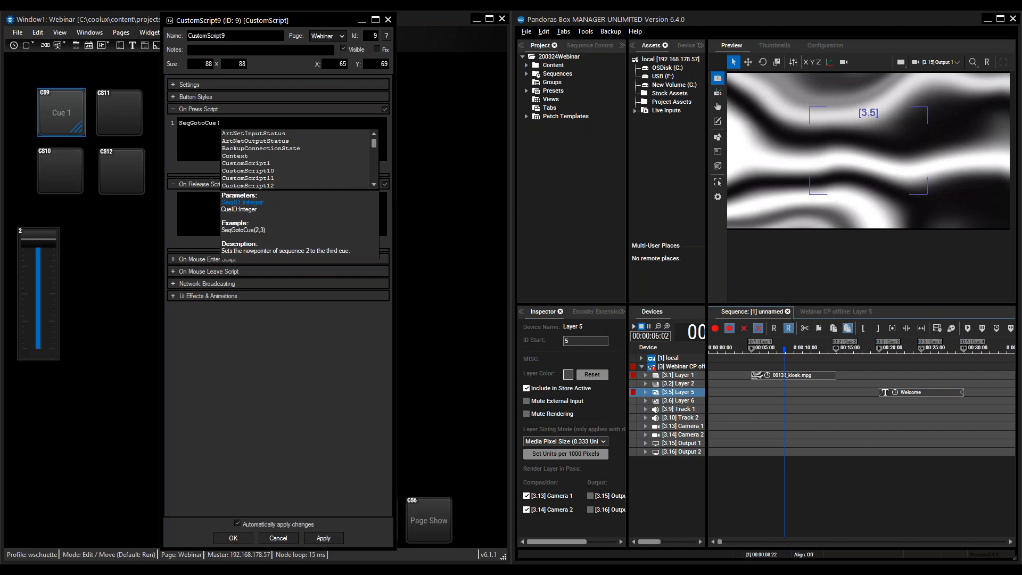
type("1,")
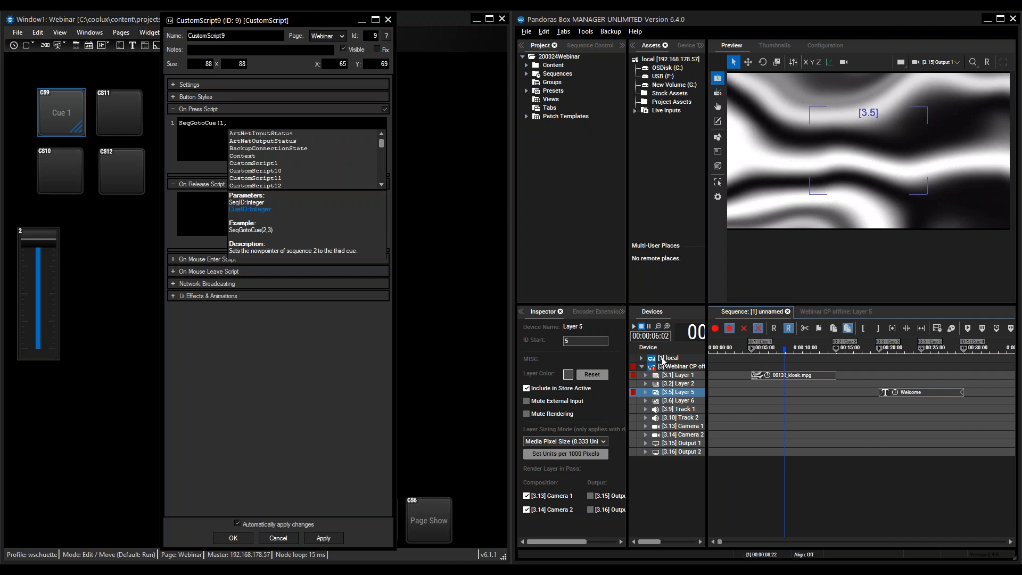
type("1")
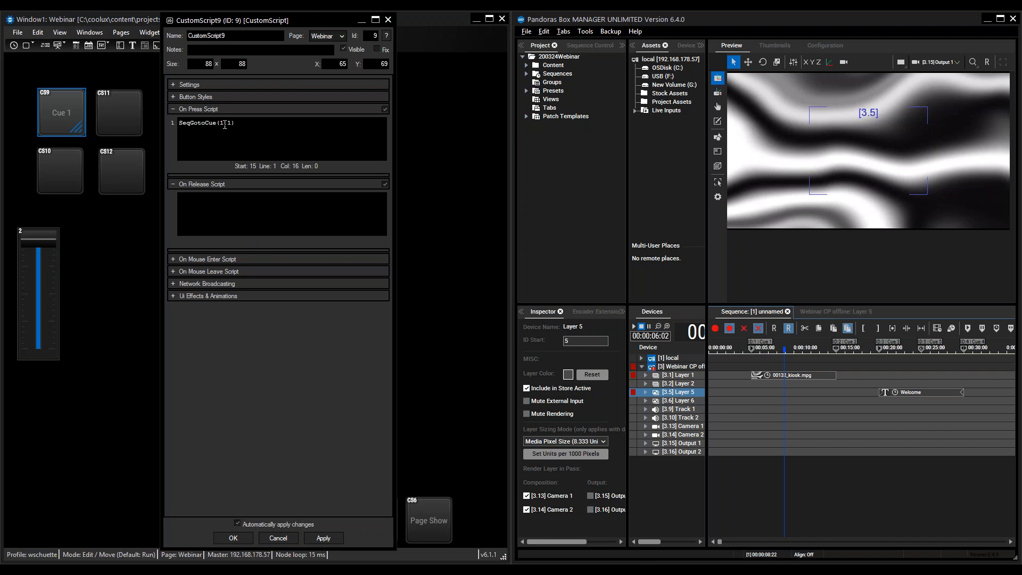
left_click(233, 538)
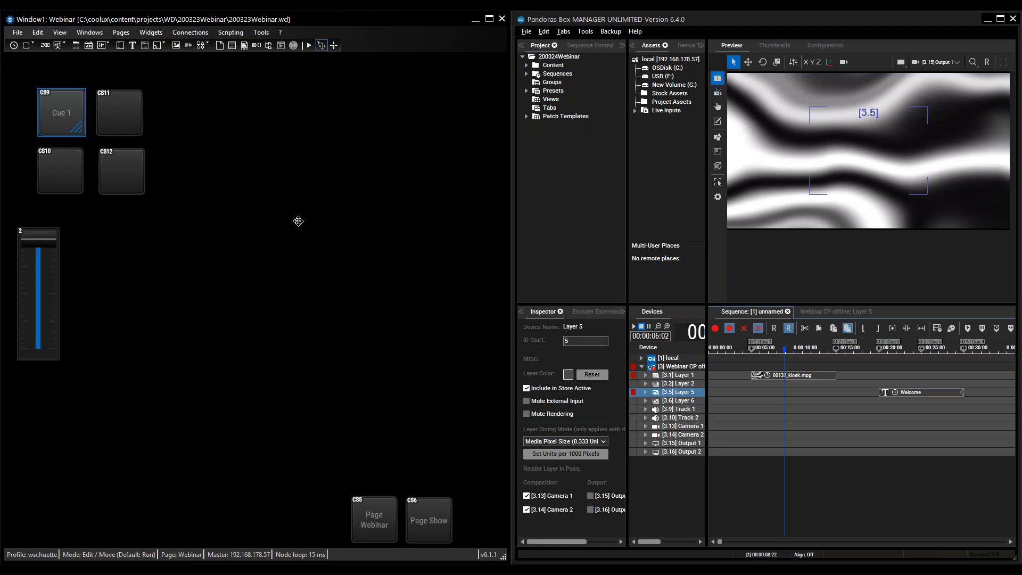
- Switch to Run mode and trigger the Cue 1 button to test its jump in the sequence
key("alt")
left_click(53, 105)
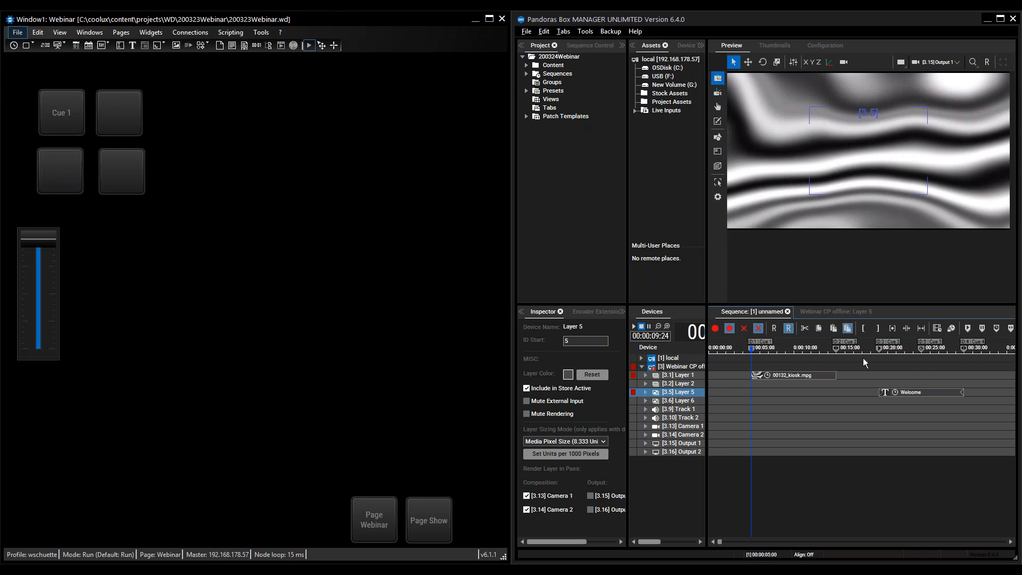
right_click(63, 165)
left_click(363, 245)
- Open the properties of the button below Cue 1 and copy the SeqGotoCue(1,1) script from the Cue 1 button
right_click(63, 167)
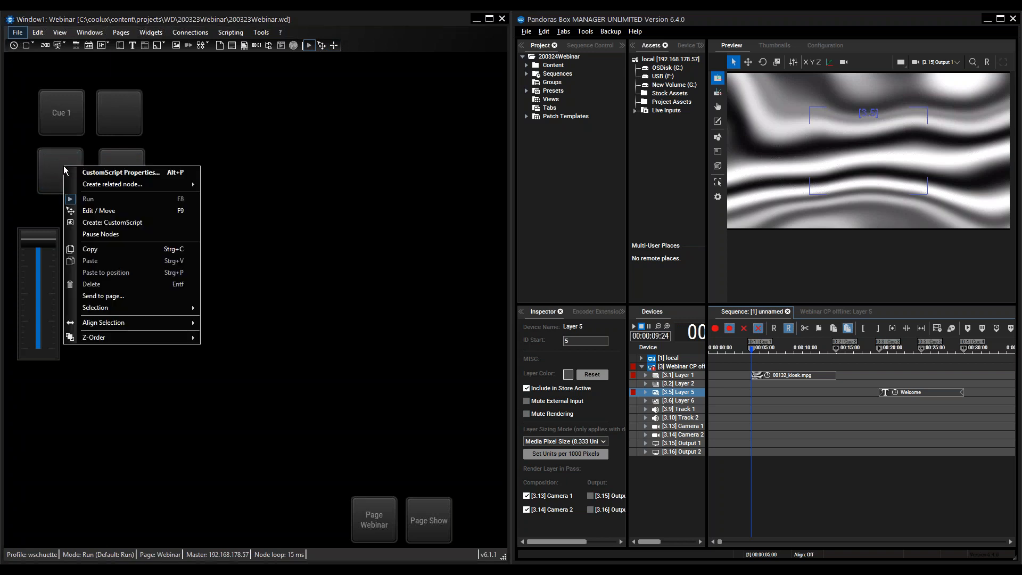
left_click(94, 174)
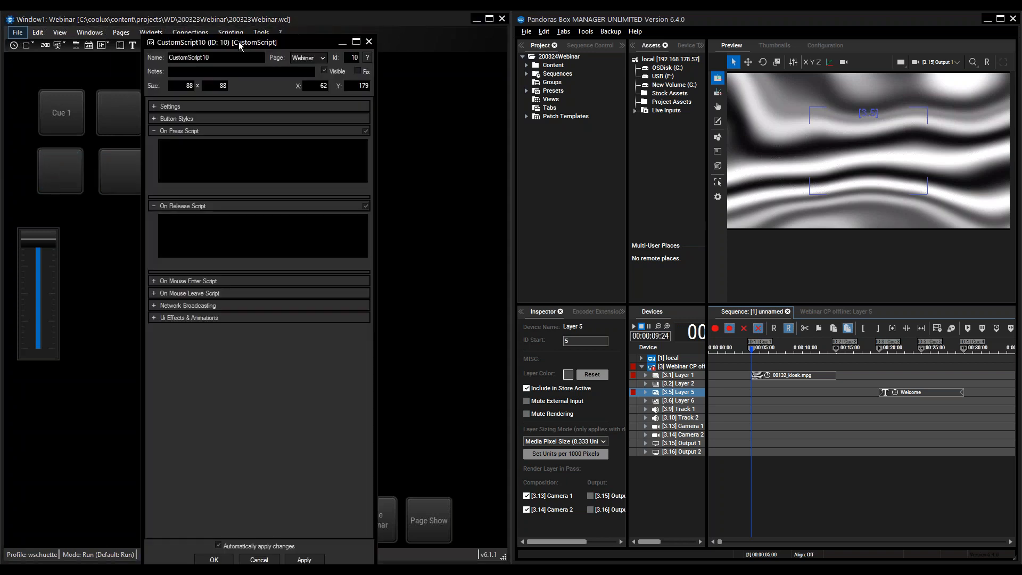
left_click_drag(230, 41, 305, 43)
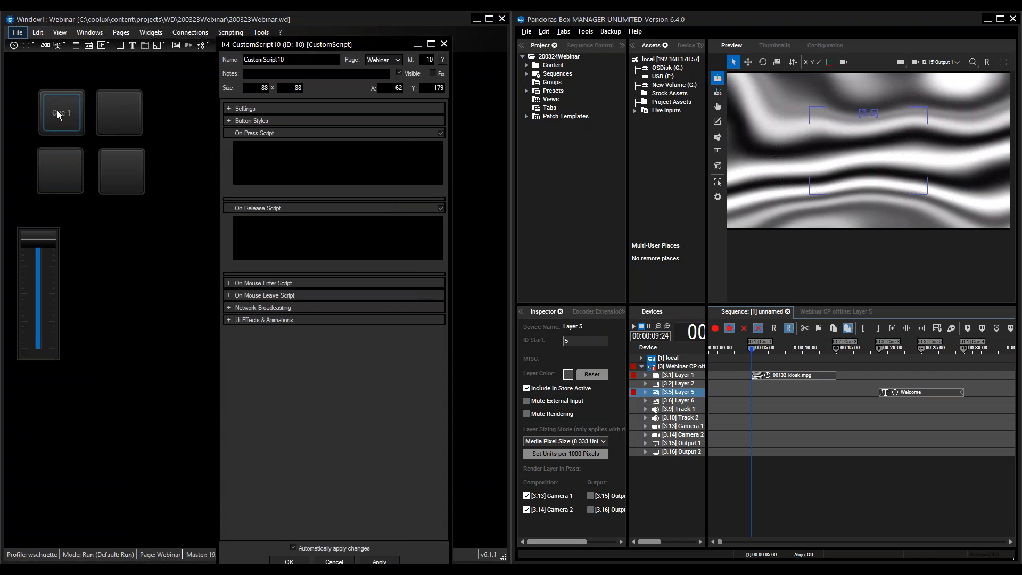
right_click(59, 113)
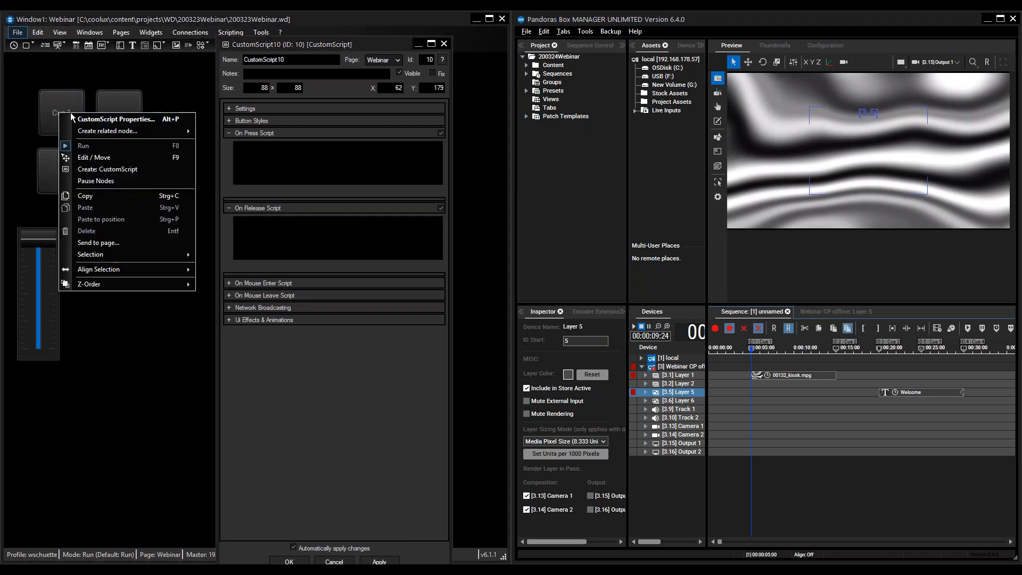
left_click(88, 116)
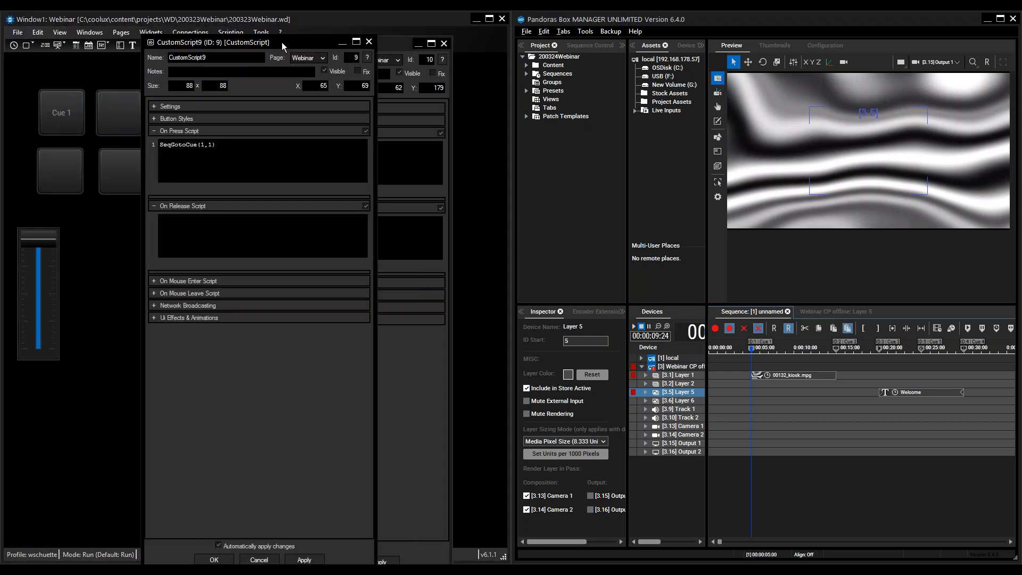
left_click_drag(281, 47, 277, 82)
triple_click(181, 178)
key("ctrl+c")
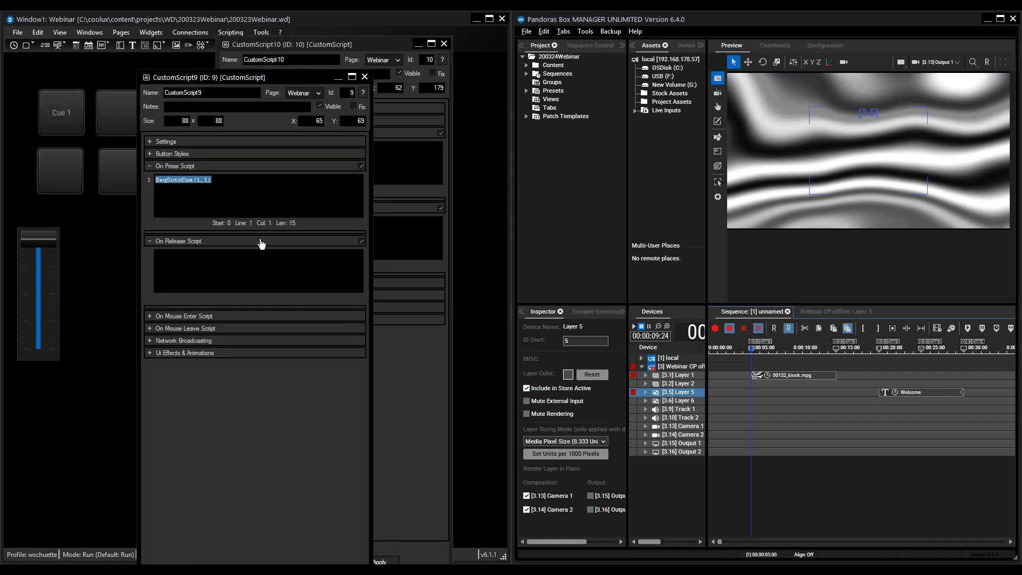
left_click(365, 78)
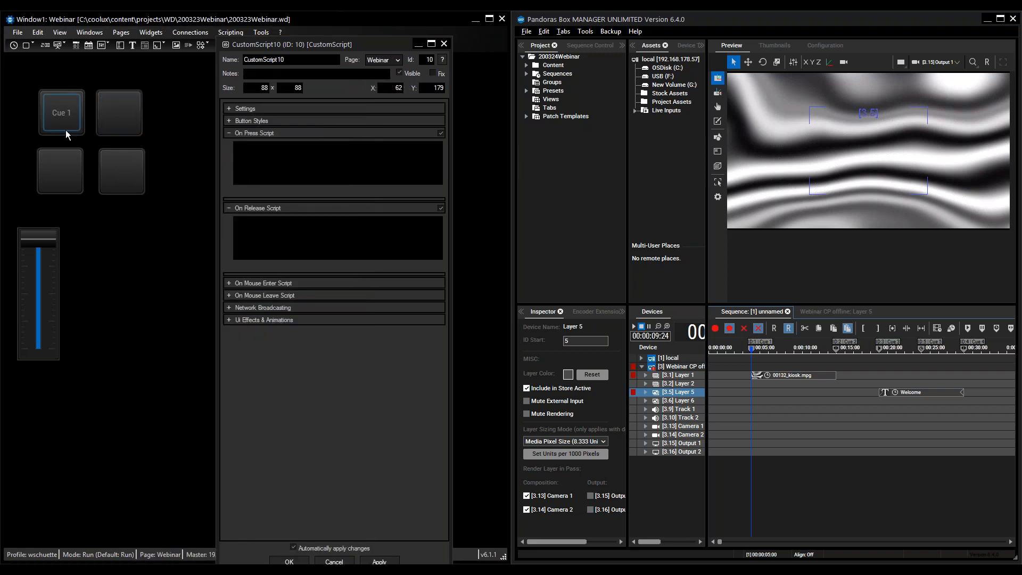
- Paste the copied script as the lower-left button's On Press Script, change it to SeqGotoCue(1,3) and label the button Cue 3
left_click(270, 147)
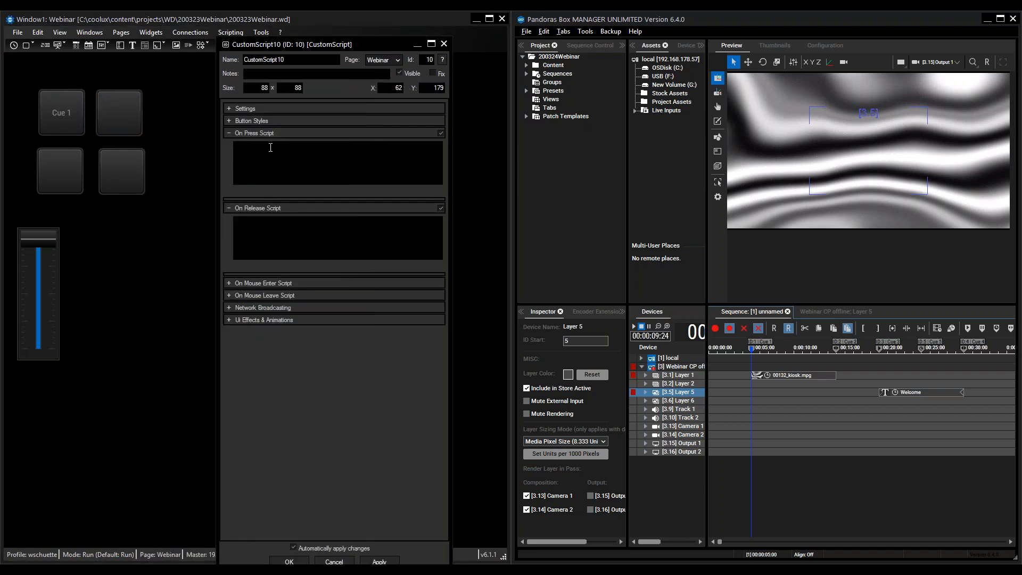
key("ctrl+v")
key("BackSpace")
type("3")
left_click(229, 121)
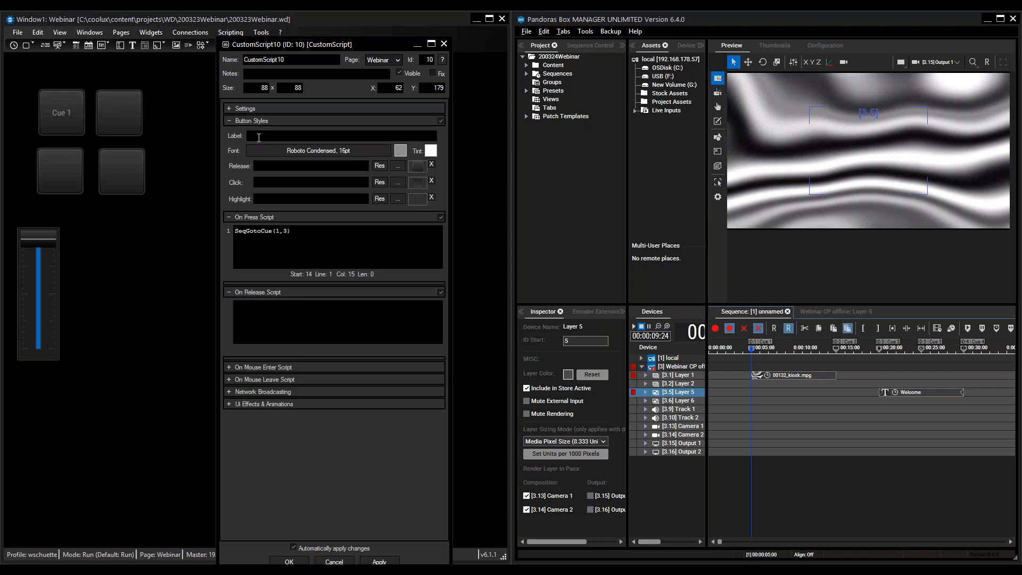
type("ue 3")
left_click(379, 562)
key("Return")
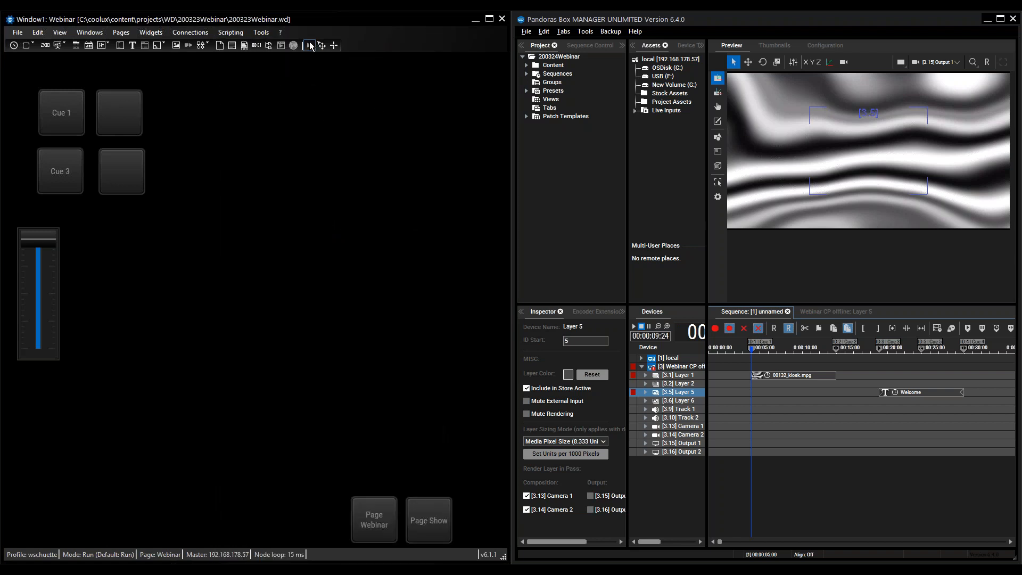
- Trigger the Cue 3 and Cue 1 buttons alternately to test their jumps in the sequence
left_click(56, 171)
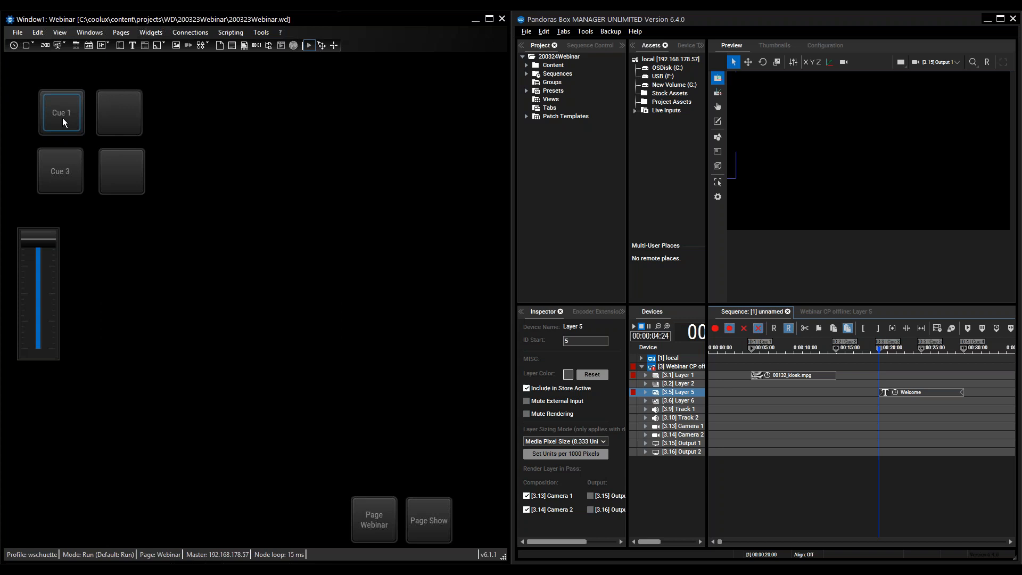
left_click(56, 109)
left_click(61, 169)
left_click(66, 109)
left_click(60, 179)
left_click(53, 113)
left_click(63, 161)
left_click(61, 110)
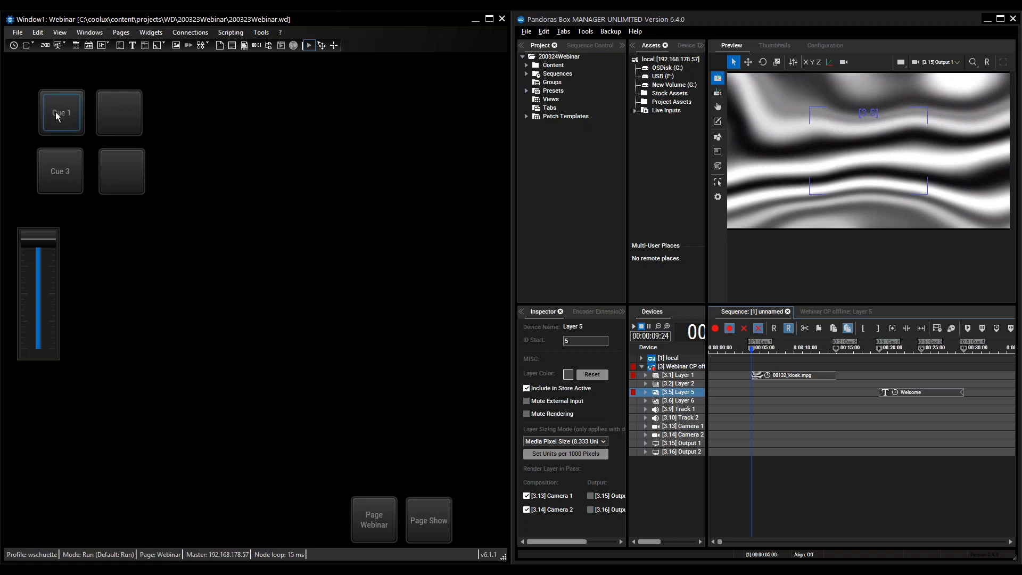
- Open the properties of the blank button beside Cue 1 and label it Seq Play
right_click(128, 116)
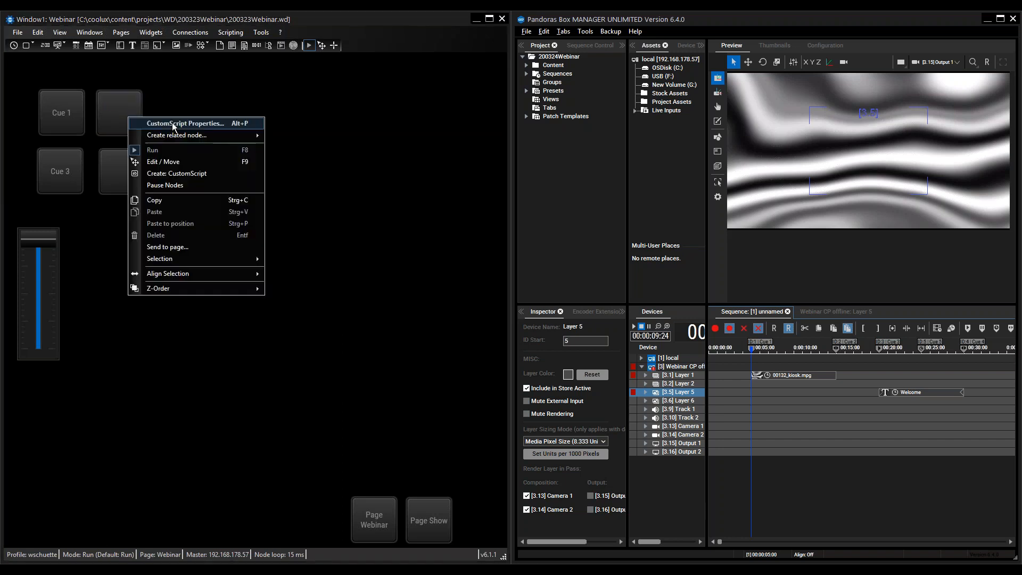
left_click(171, 122)
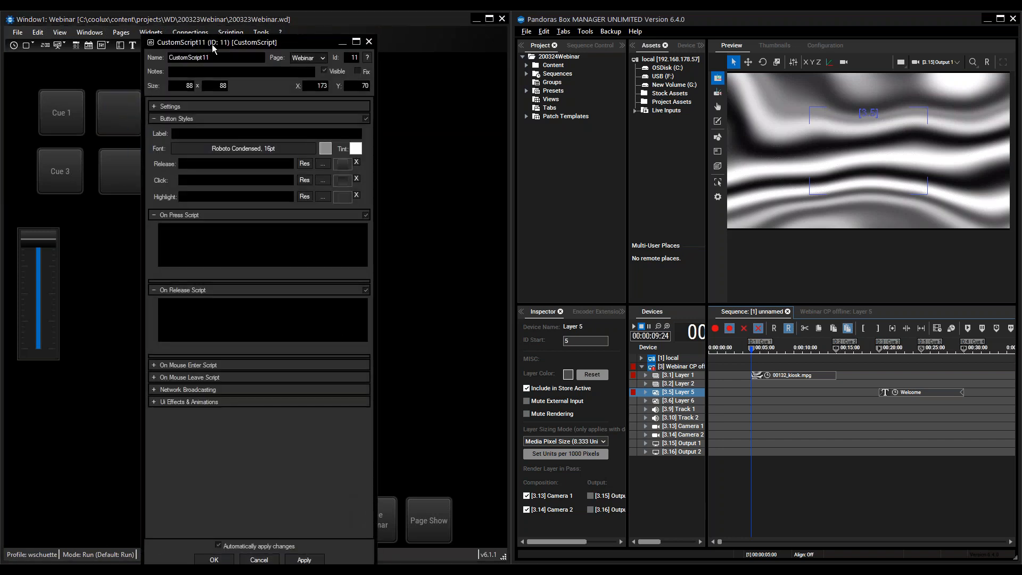
left_click_drag(212, 44, 318, 41)
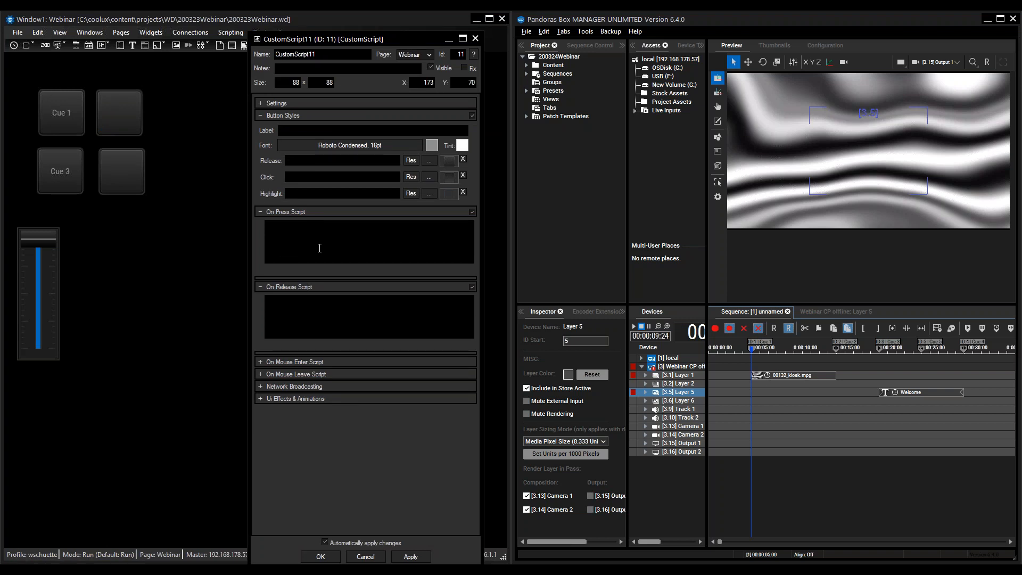
left_click(291, 131)
type("Se")
type("q")
type(" Play")
- Enter SeqSetState(1,"Play") as the Seq Play button's On Press Script
type("set")
type("s")
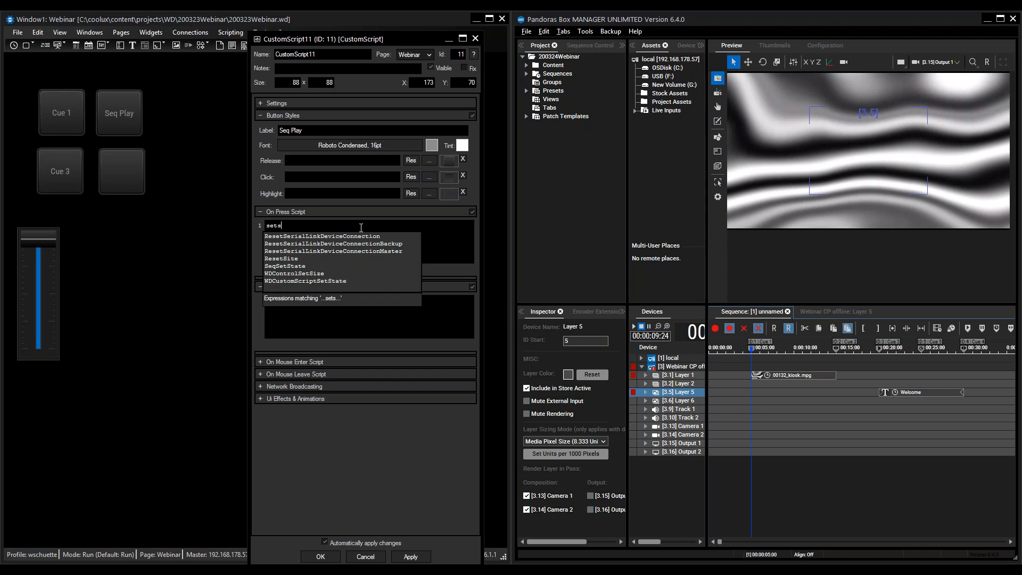
type("t")
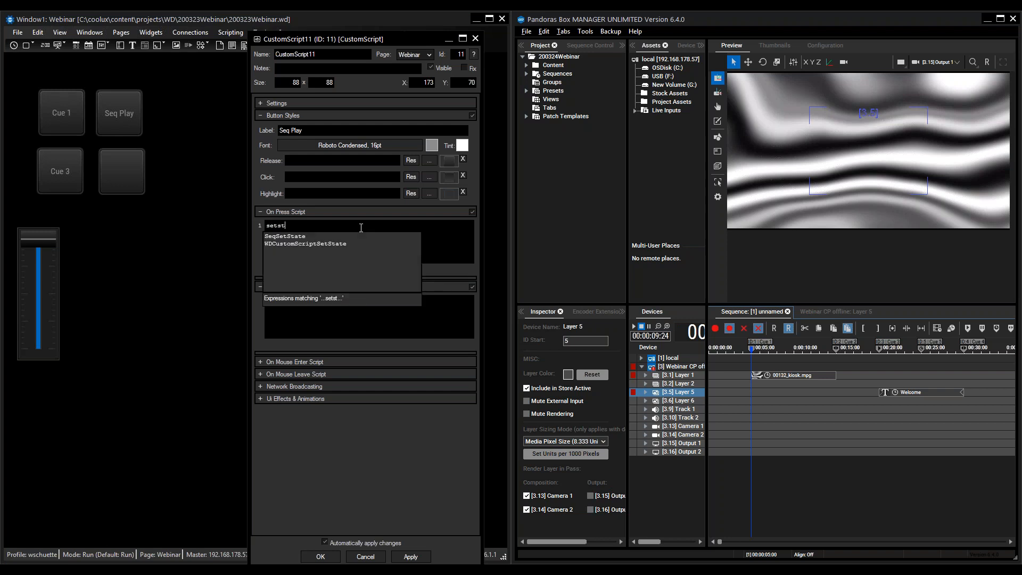
left_click(287, 237)
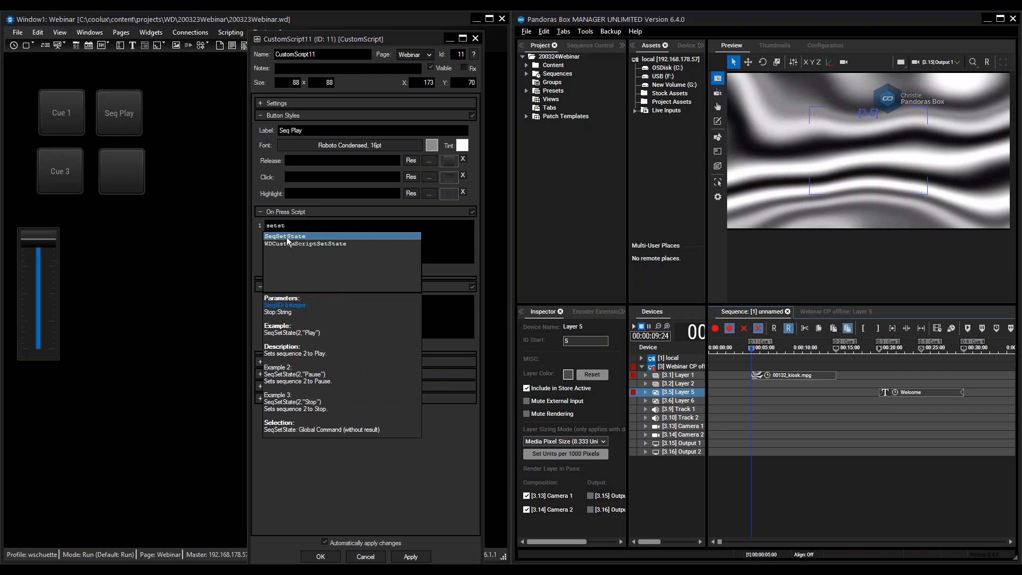
double_click(287, 238)
type("(")
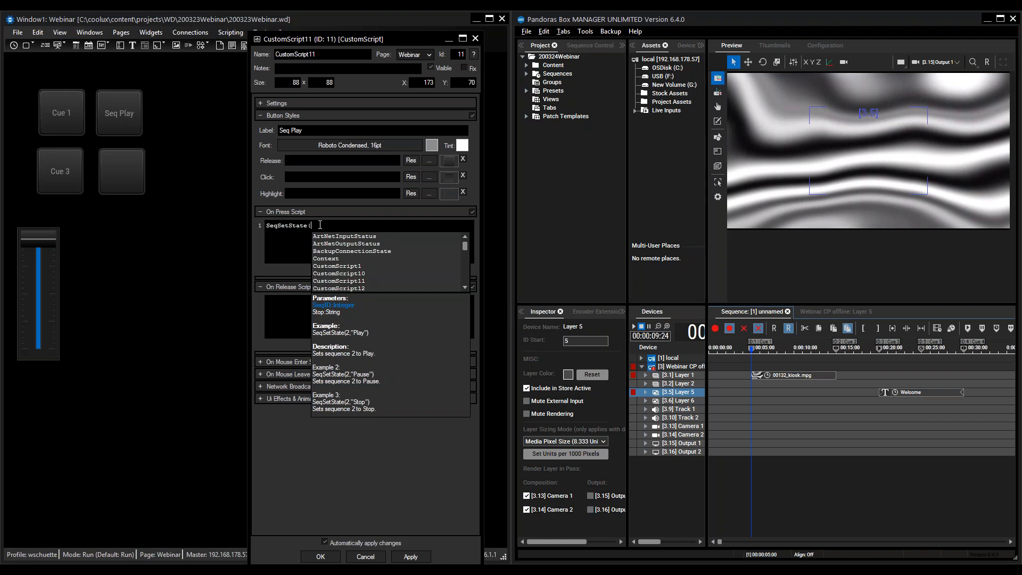
type("1")
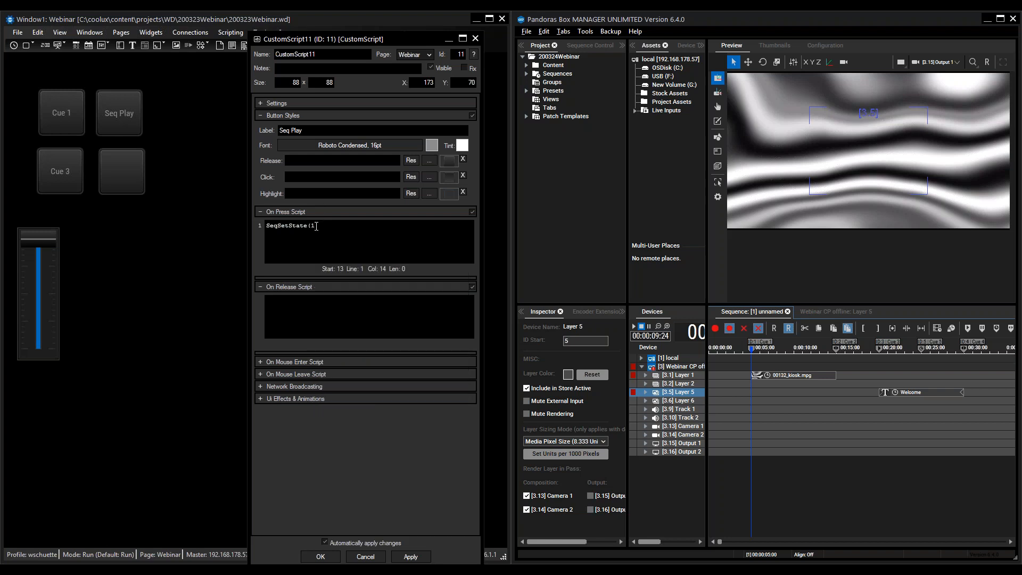
type(",")
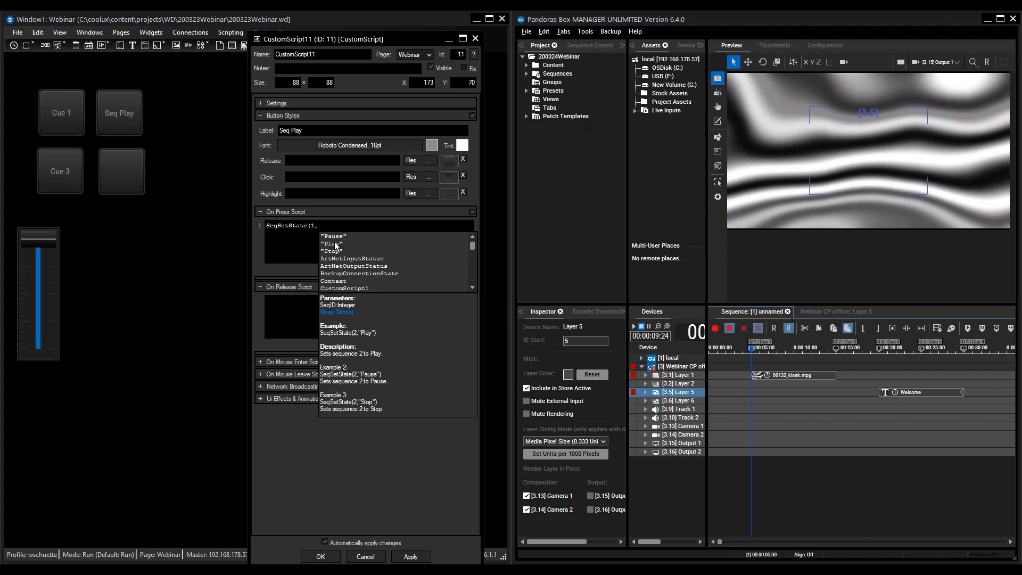
double_click(332, 244)
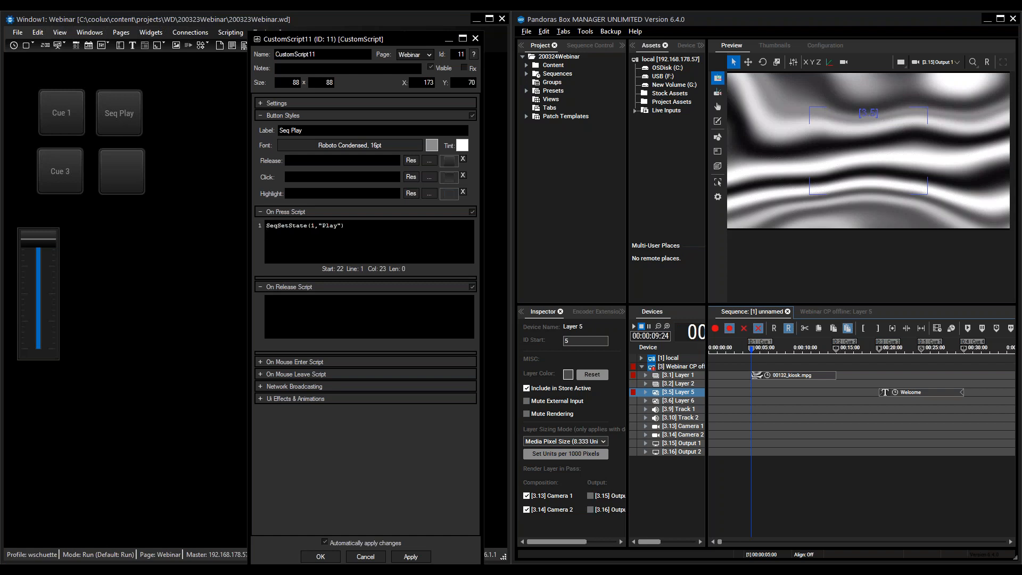
- Add SeqGotoCue(1,5) as a second line in the Seq Play button's On Press Script
key("Return")
type("goto")
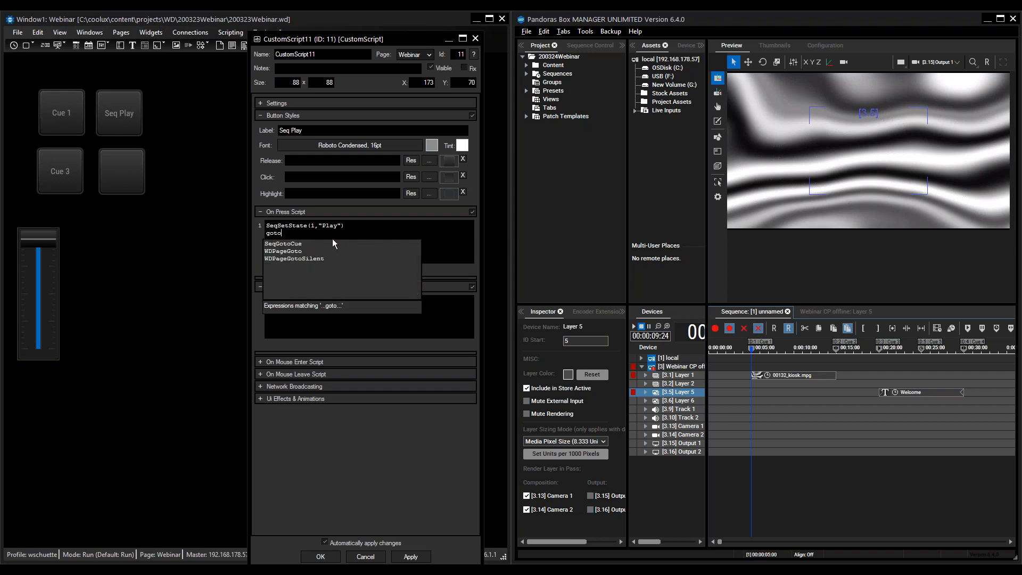
left_click(296, 244)
double_click(296, 244)
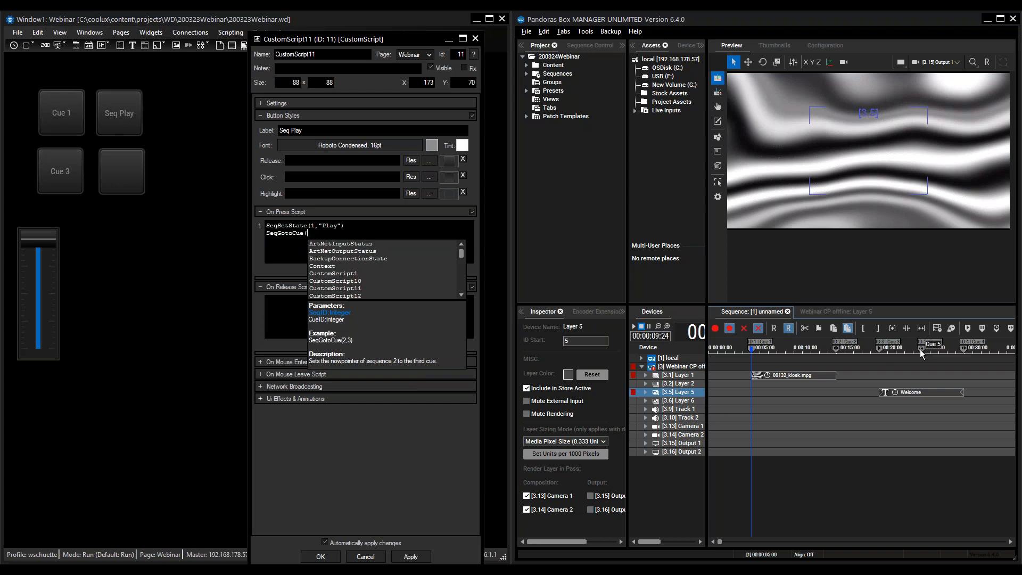
type("1")
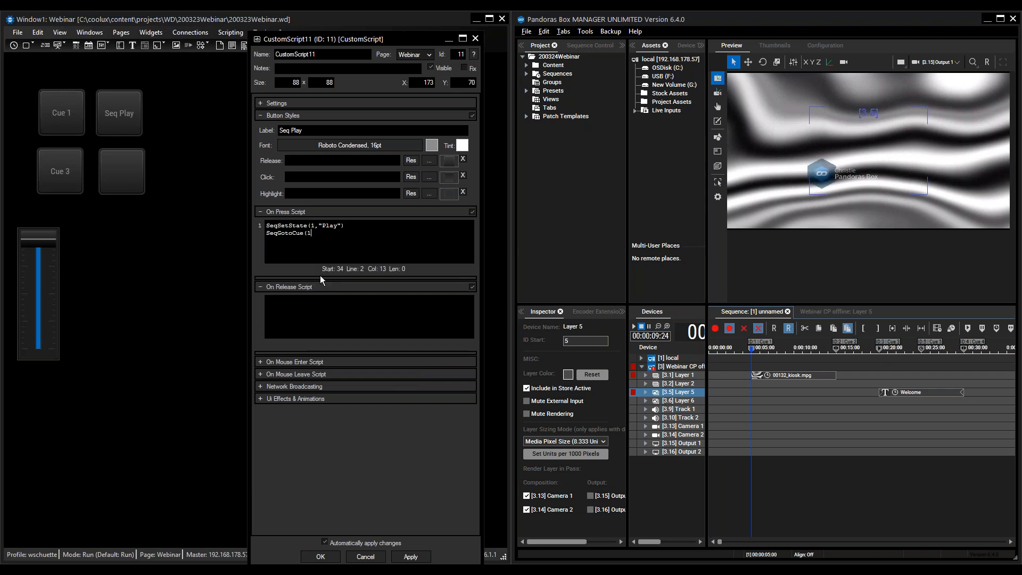
type(",5")
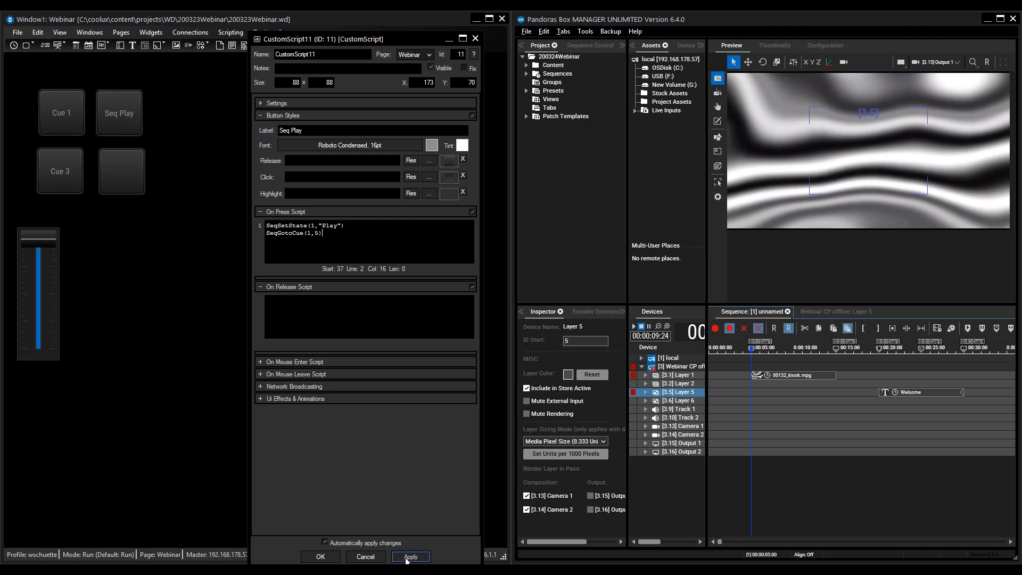
- Accept the Seq Play button's properties and trigger the button to test sequence playback in the preview
left_click(321, 556)
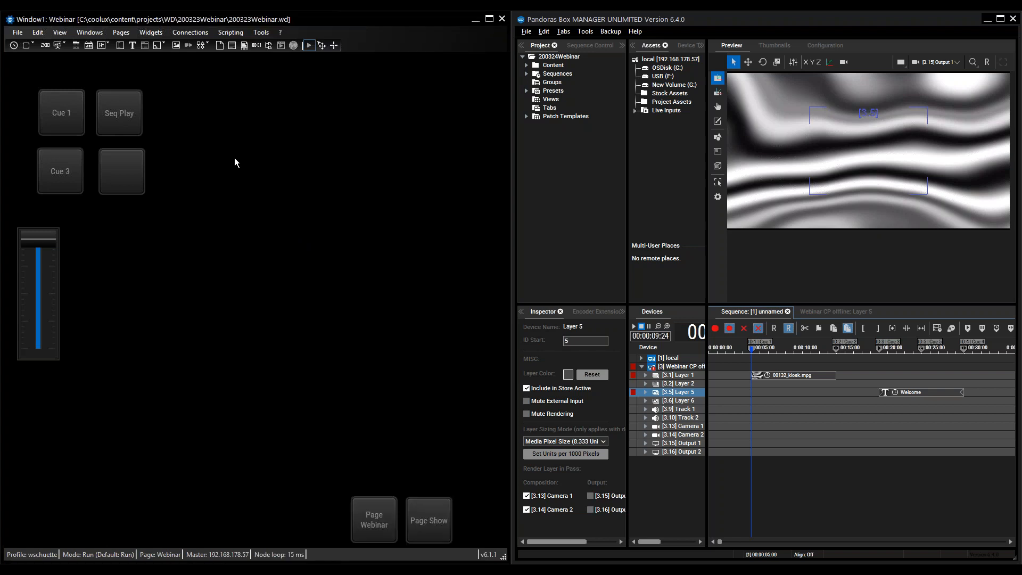
left_click(118, 114)
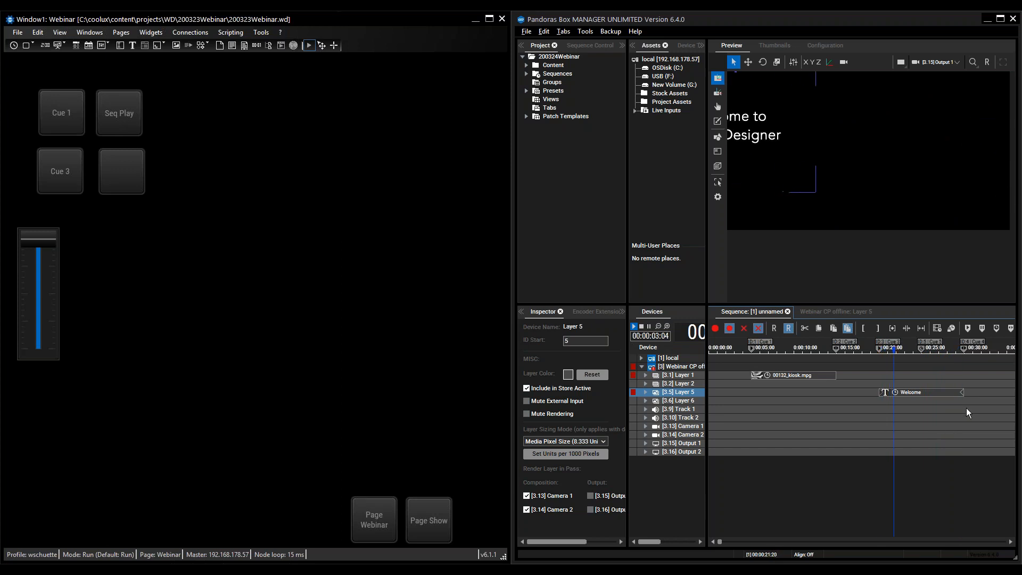
scroll(873, 177, "down", 3)
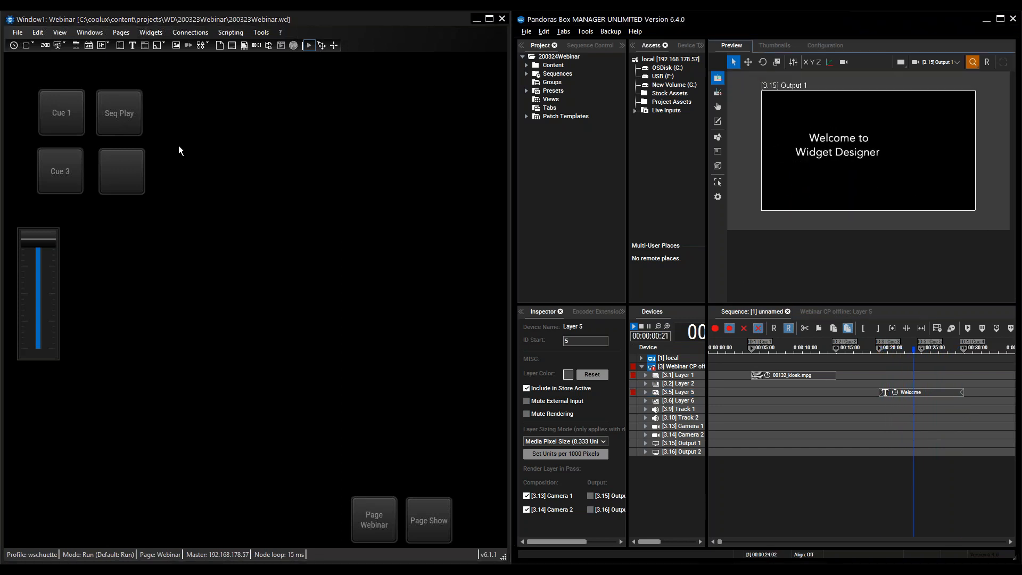
- Open the properties of the blank button beside Cue 3 and label it Seq Pause
left_click(118, 178)
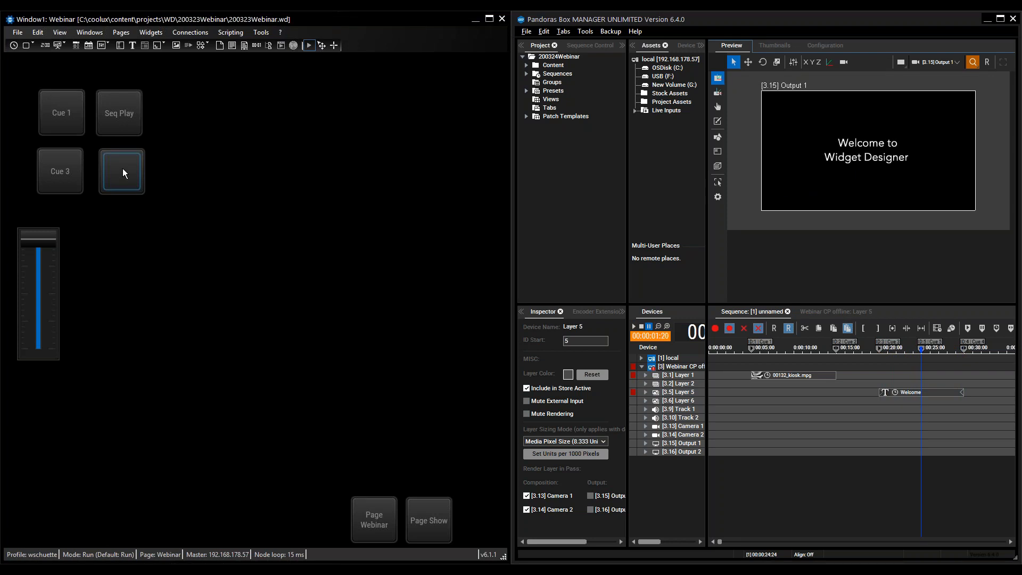
right_click(123, 173)
left_click(160, 174)
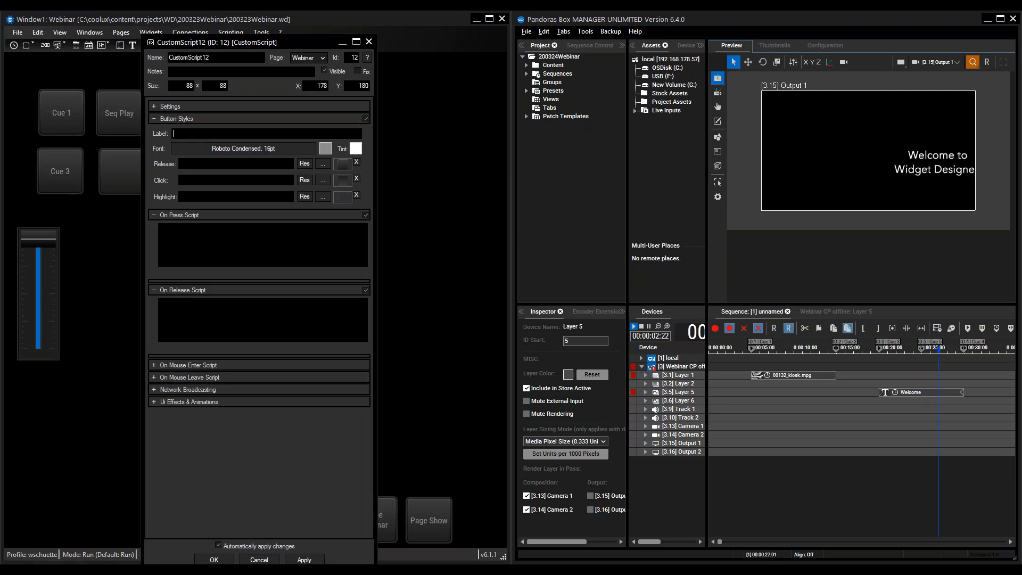
type("Seq Pause")
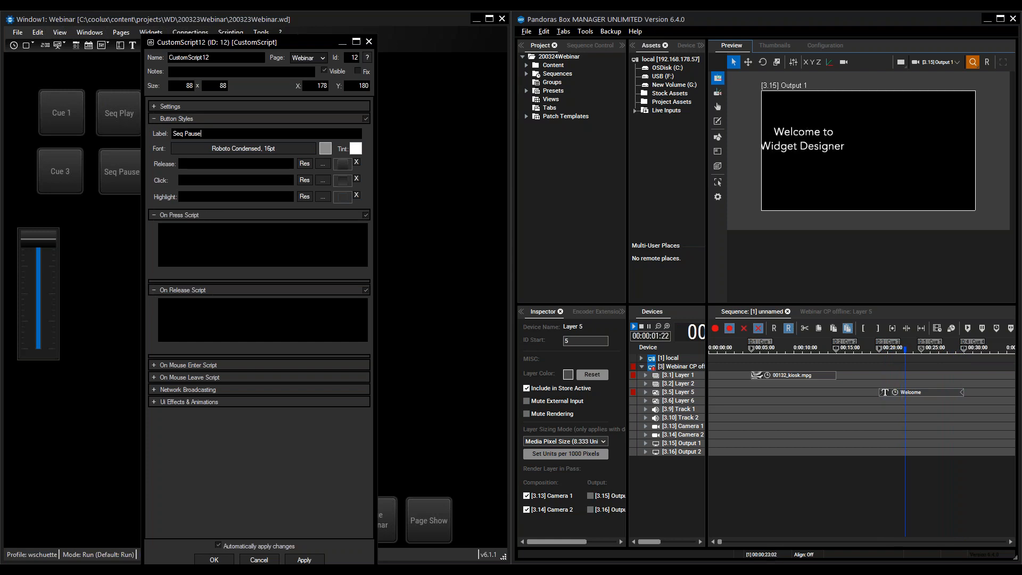
- Enter SeqSetState(1,"Pause") as the Seq Pause button's On Press Script and accept the properties
left_click(192, 233)
type("seqsetst")
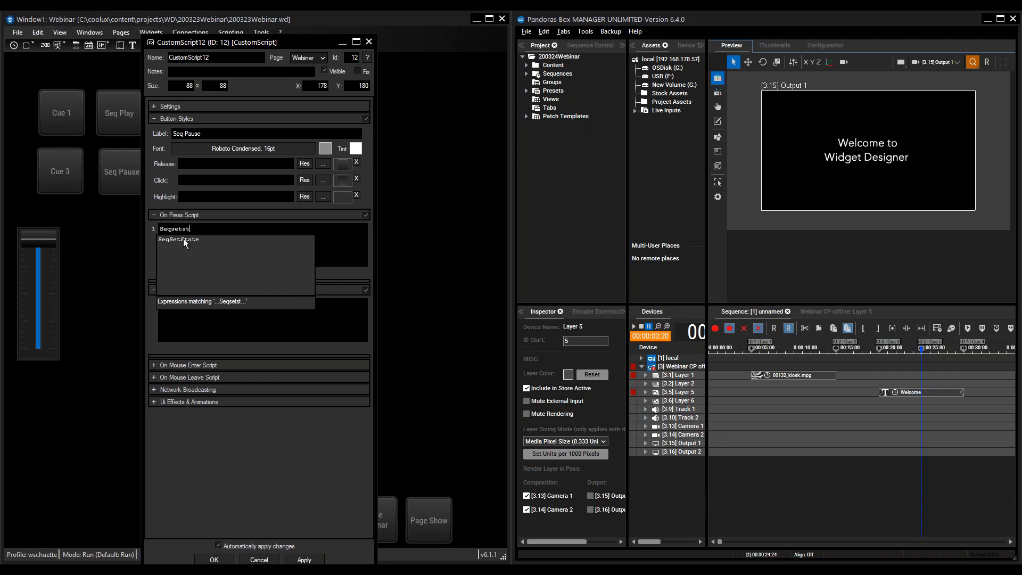
double_click(185, 241)
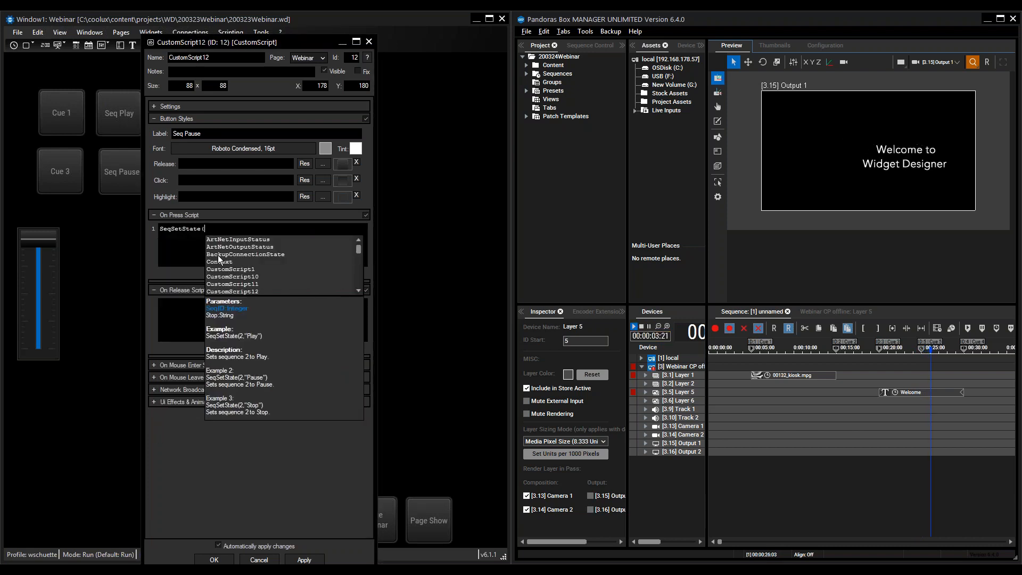
type("1,\"")
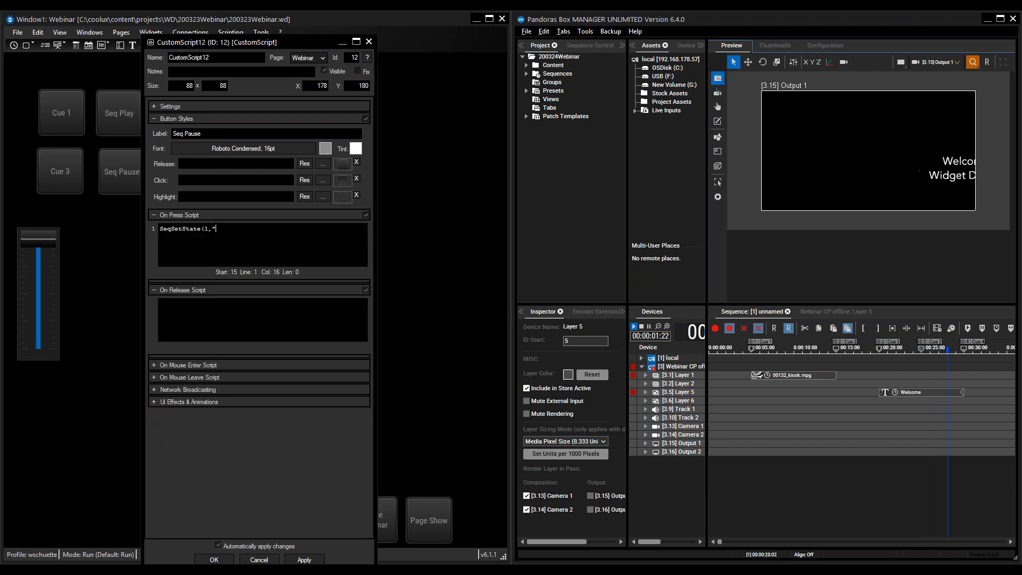
type("Pause\")")
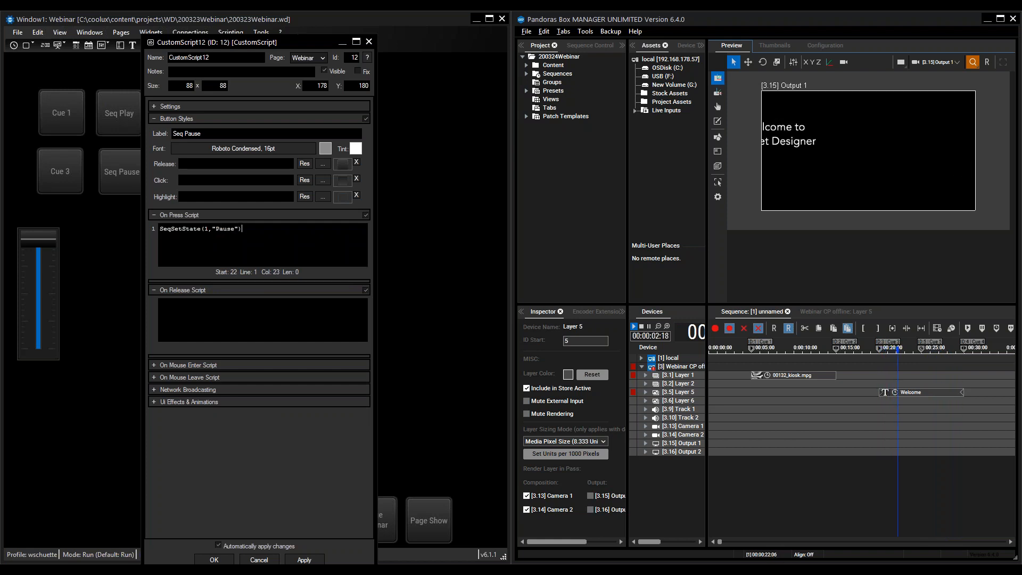
left_click(308, 560)
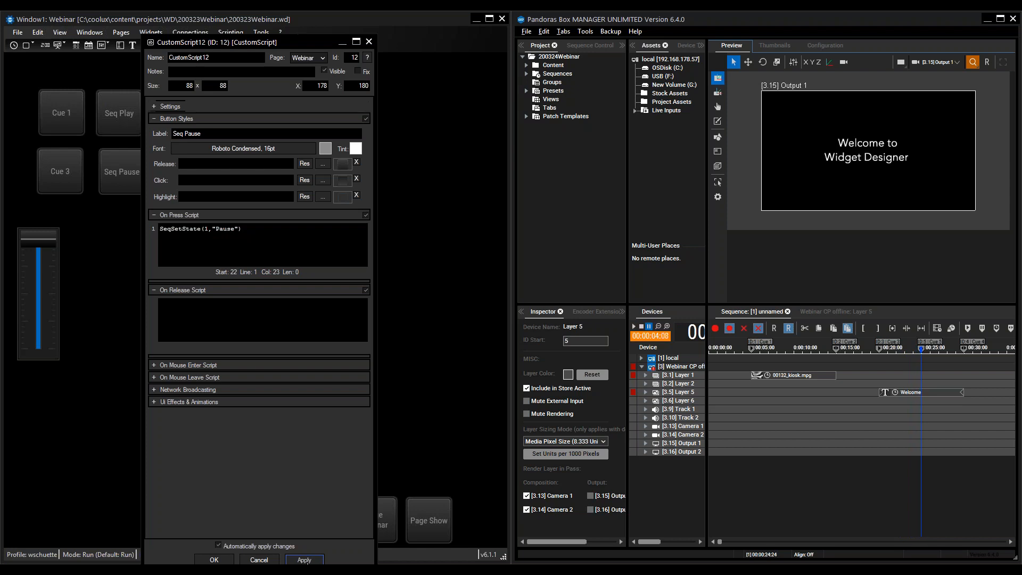
left_click(213, 559)
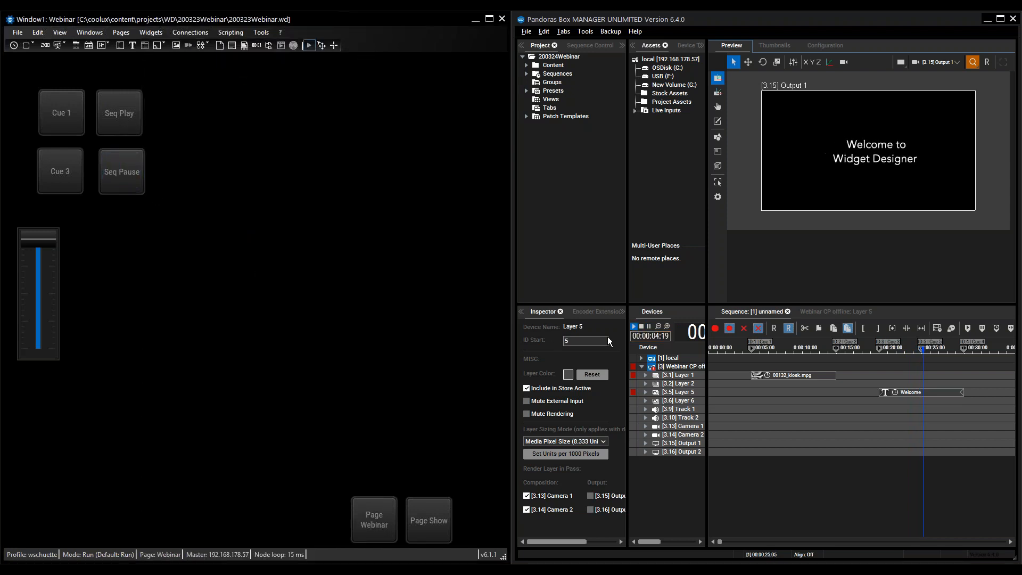
- Test the Seq Pause, Cue 3, Cue 1 and Seq Play buttons one after another against the sequence
left_click(119, 171)
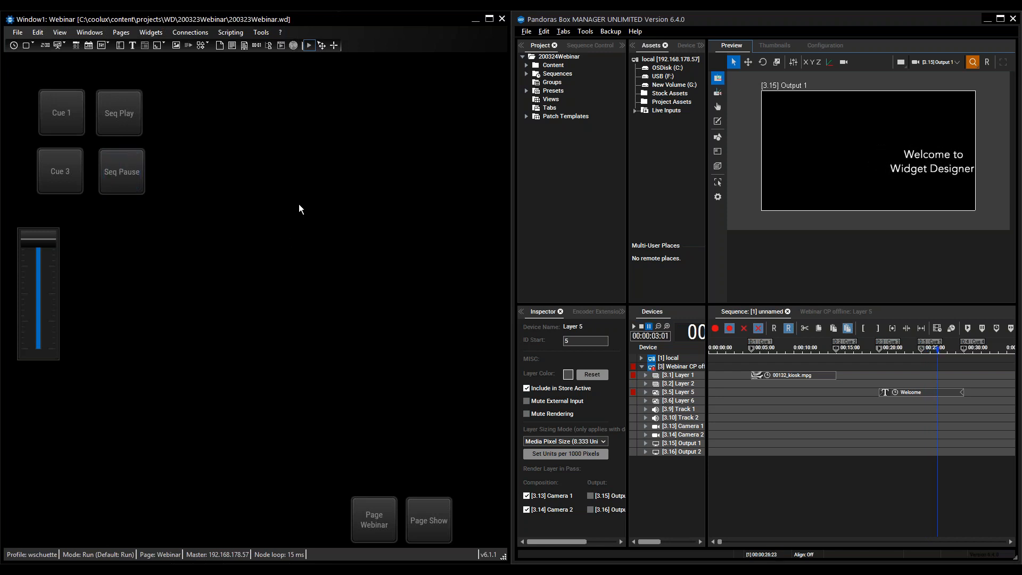
left_click(56, 171)
left_click(59, 110)
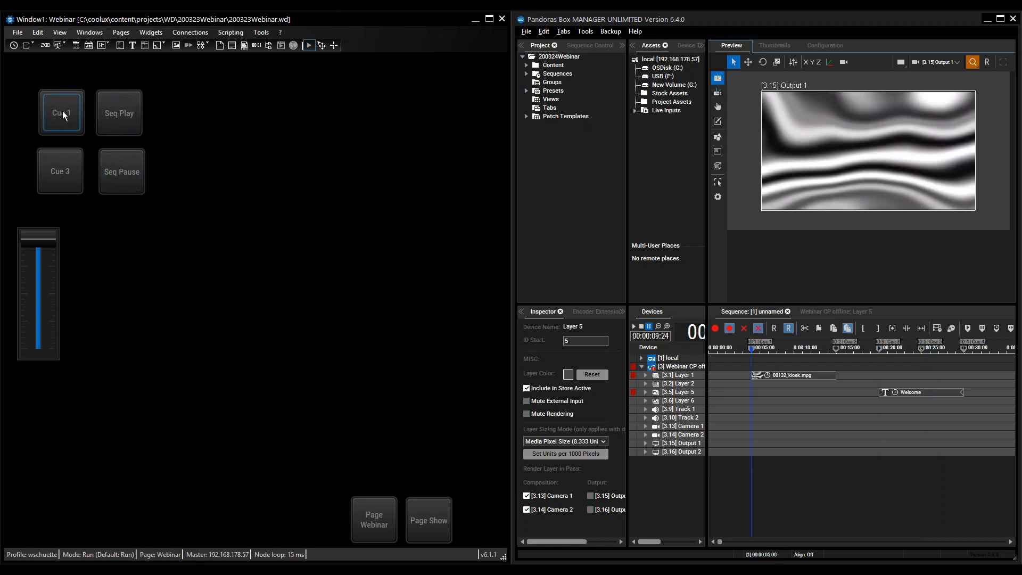
left_click(119, 109)
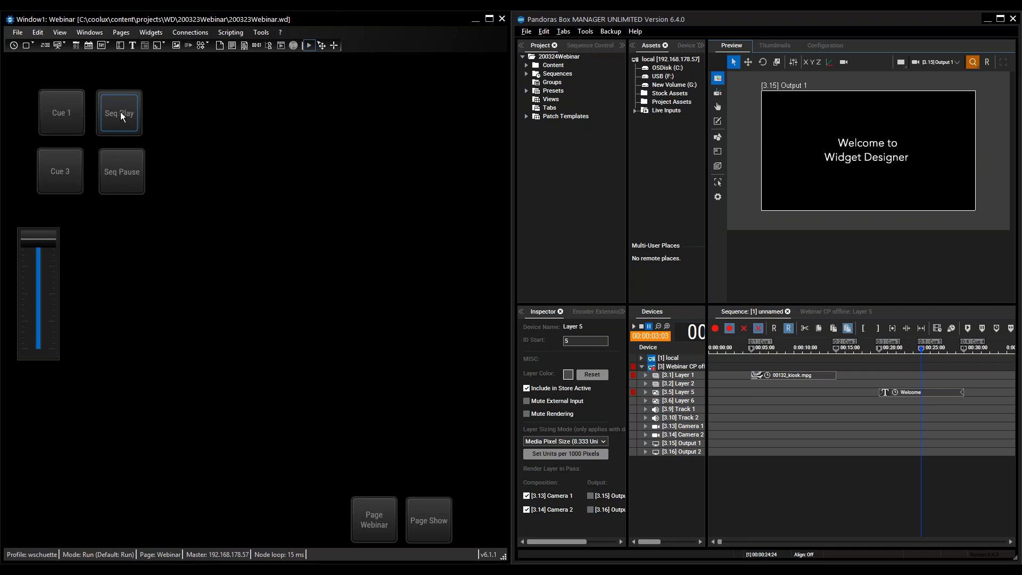
- Remove the SeqGotoCue(1,5) line from the Seq Play button's On Press Script and accept the properties
right_click(121, 112)
left_click(160, 117)
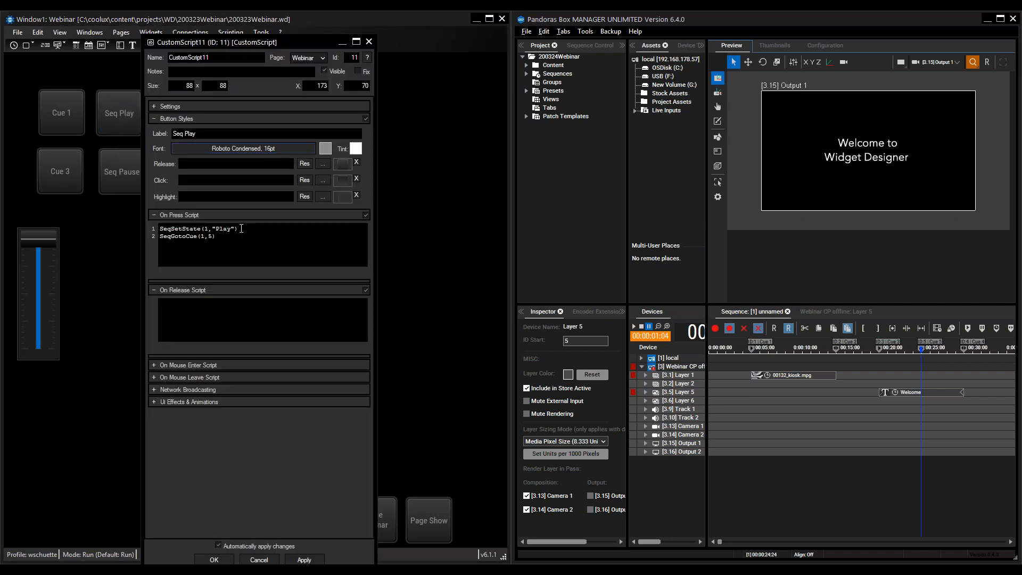
left_click_drag(222, 238, 159, 237)
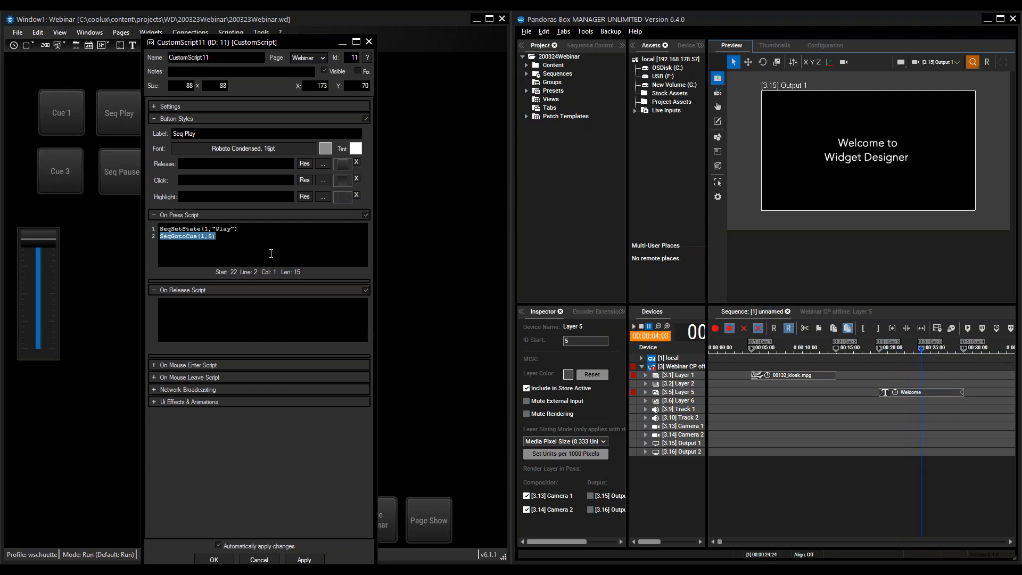
key("Delete")
key("BackSpace")
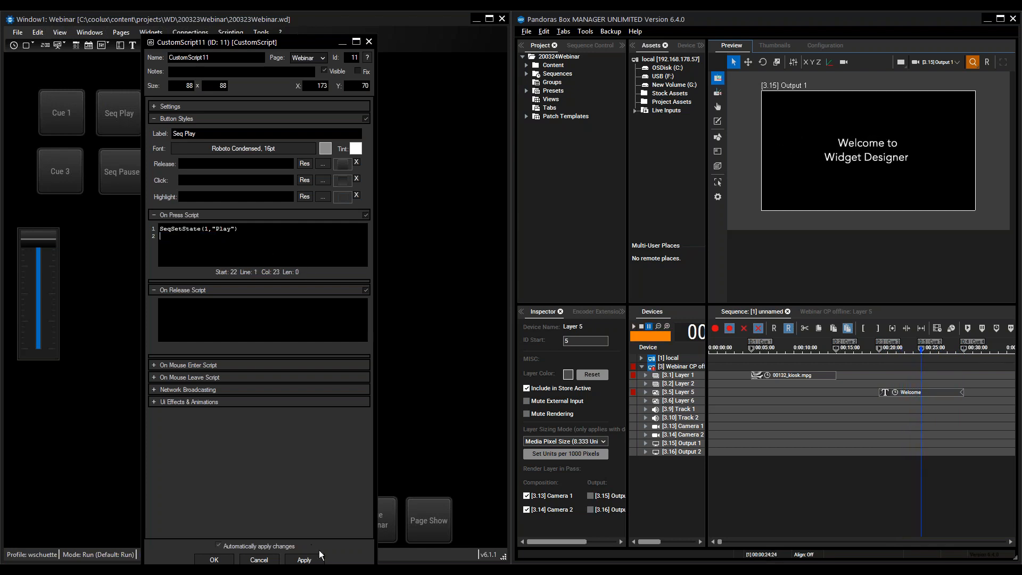
left_click(212, 559)
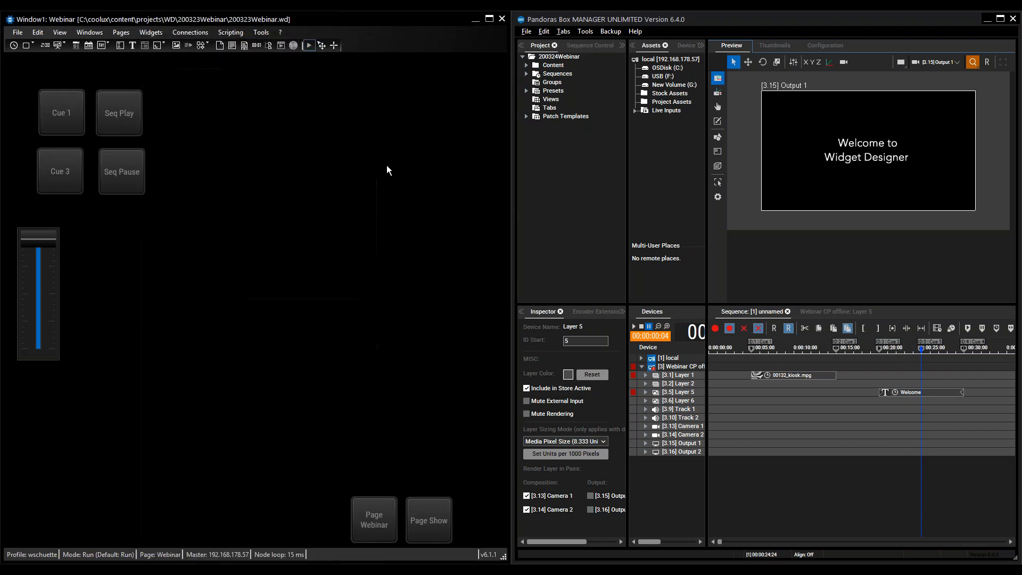
- Test the cue and playback buttons against the sequence, repositioning the playhead on the timeline between cue jumps
left_click(124, 171)
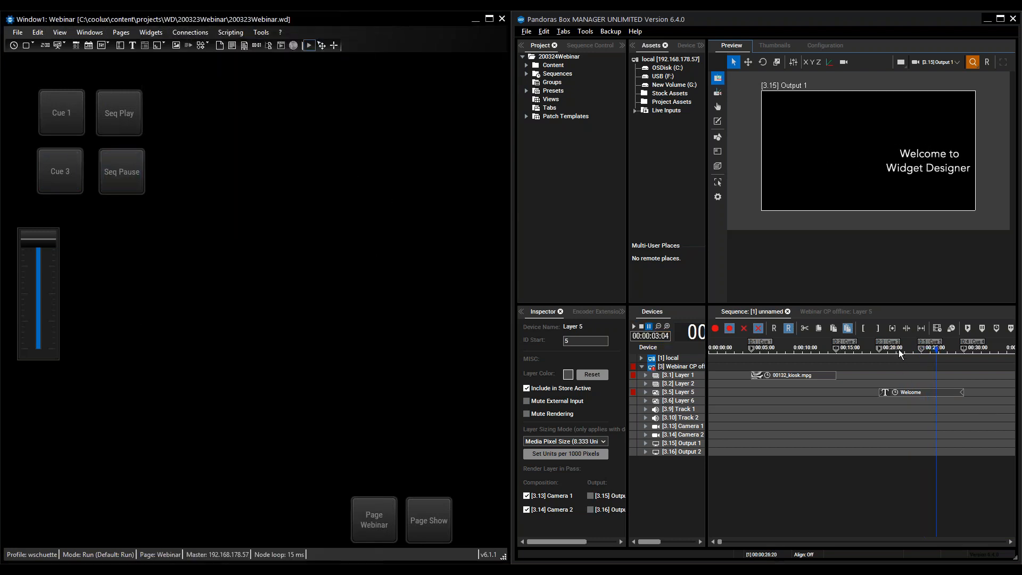
left_click(905, 351)
left_click(793, 351)
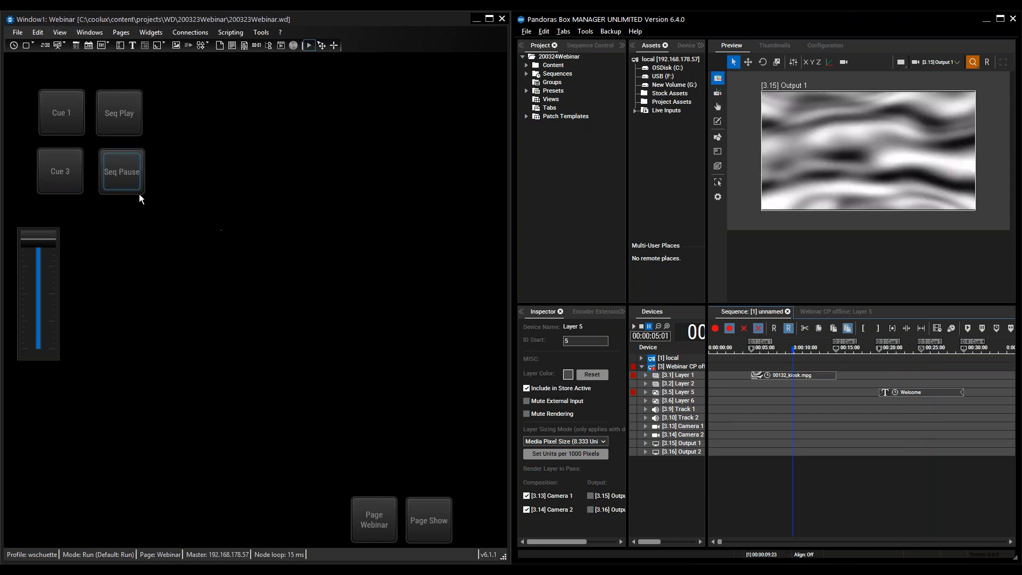
left_click(57, 117)
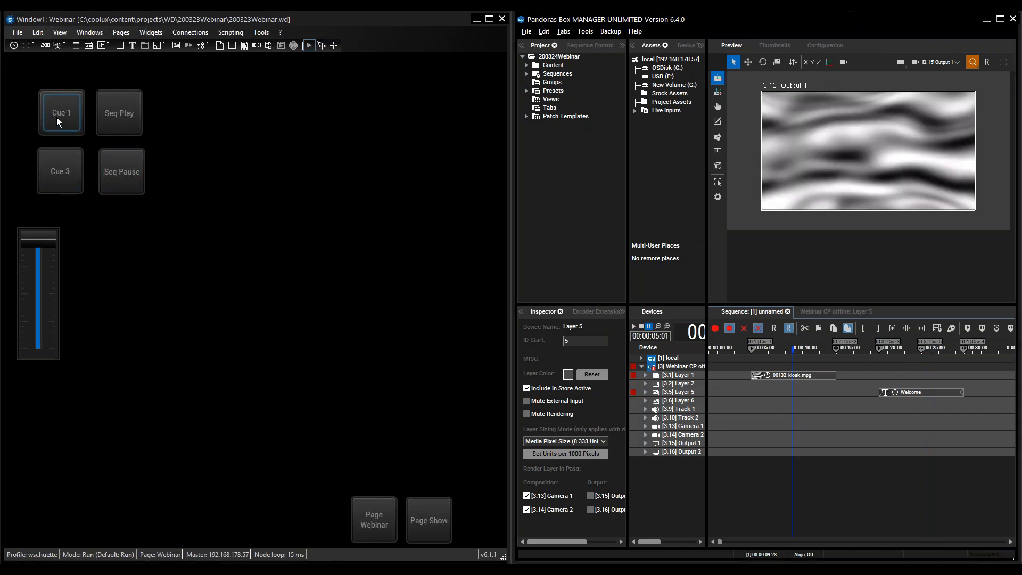
left_click(60, 181)
left_click(125, 110)
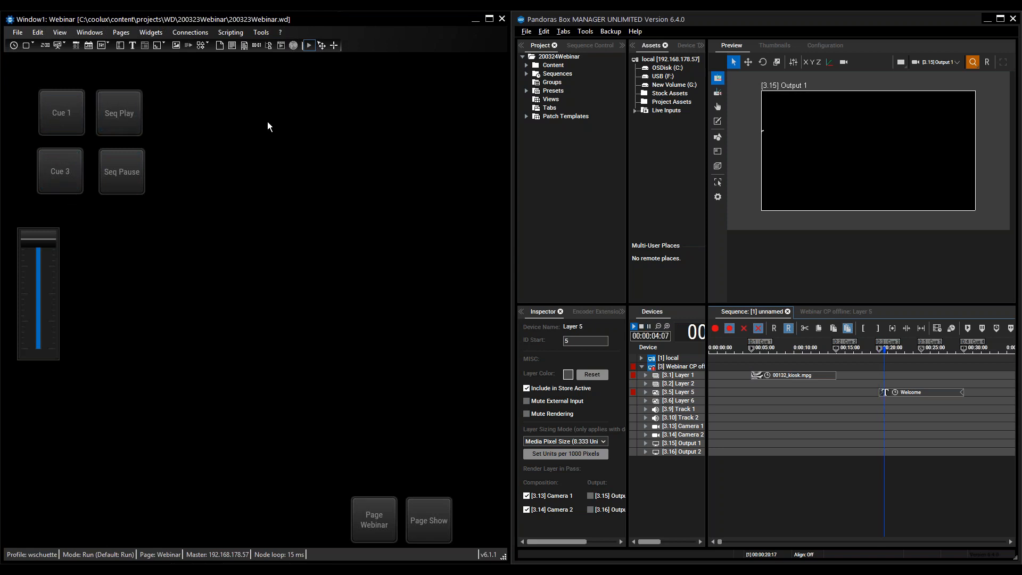
left_click(112, 181)
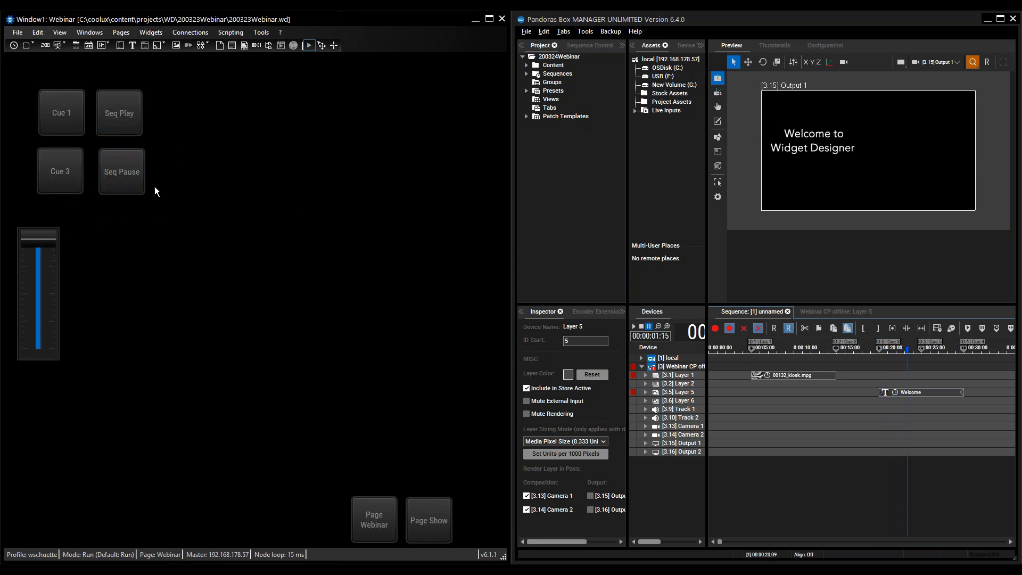
mouse_move(45, 244)
left_mouse_down()
mouse_move(45, 346)
mouse_move(32, 219)
mouse_move(53, 318)
mouse_move(45, 198)
mouse_move(61, 371)
mouse_move(52, 228)
left_mouse_up()
- Place a new CustomScript button below the Seq Pause button on the Webinar page
left_click(33, 45)
left_click(45, 60)
left_click(104, 233)
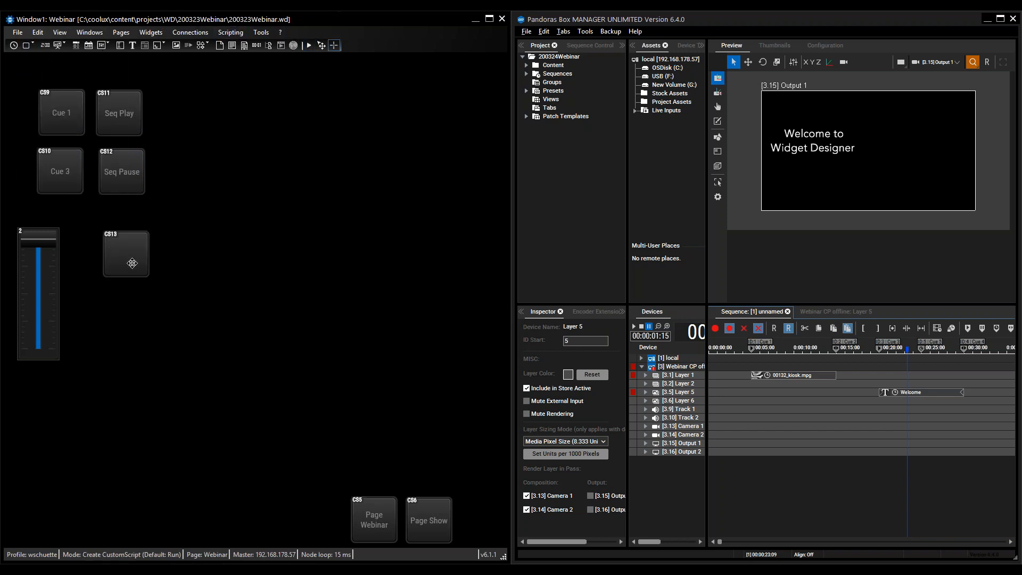
- Open the new blank button's properties and enter SeqSetState(1,"Stop") as its On Press Script
right_click(132, 264, "ctrl")
left_click(193, 233)
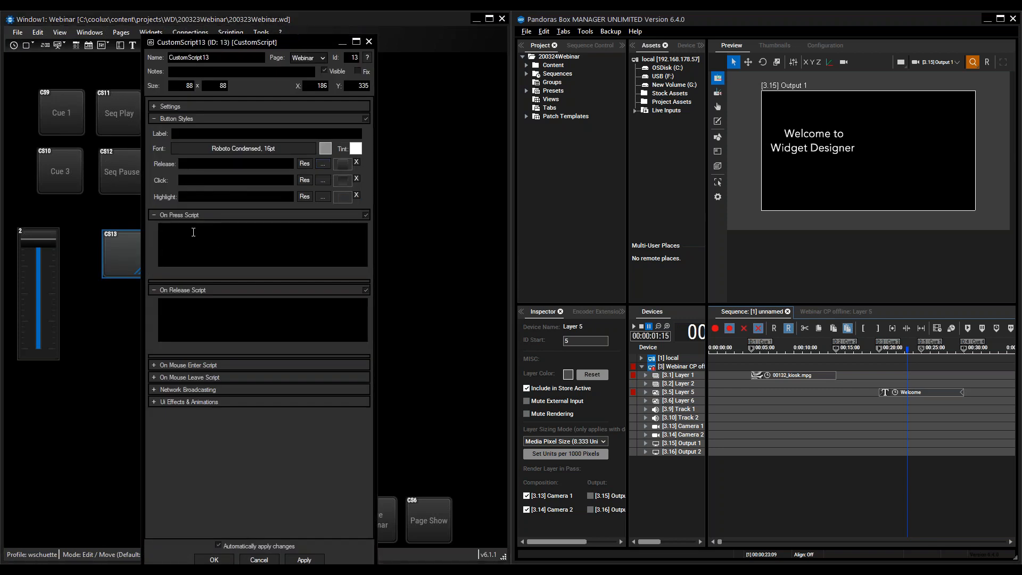
type("seq")
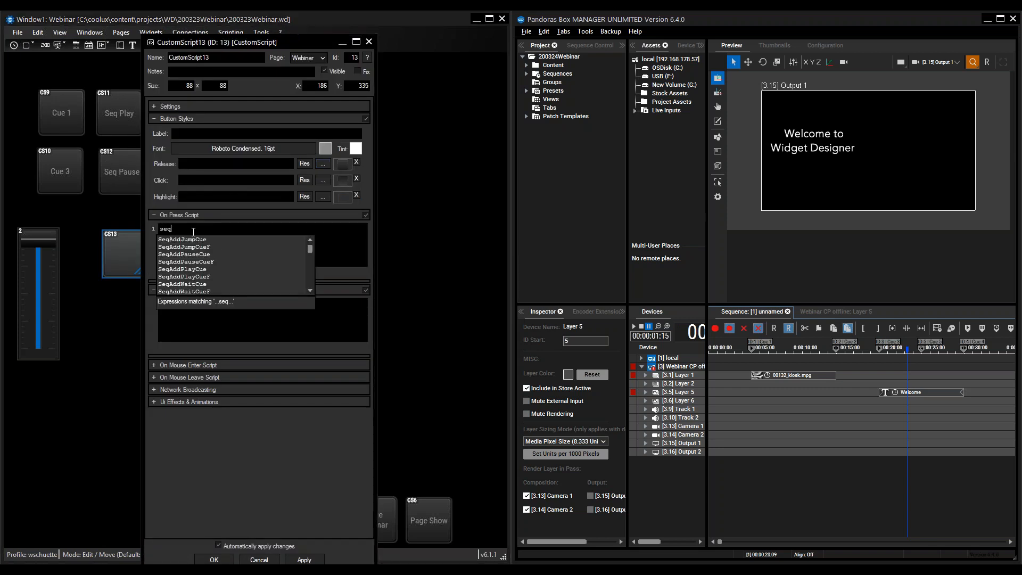
type("setst")
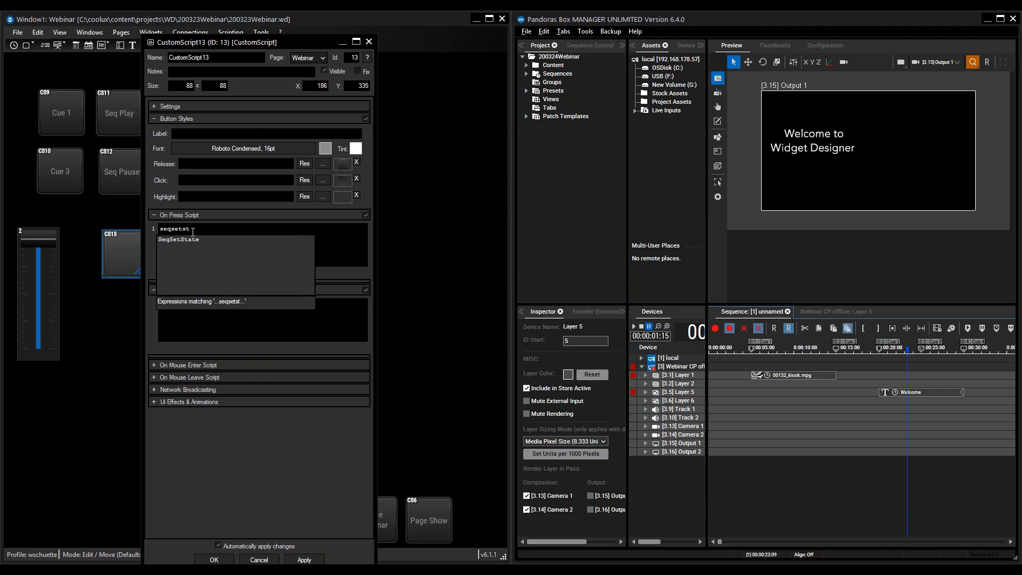
double_click(183, 245)
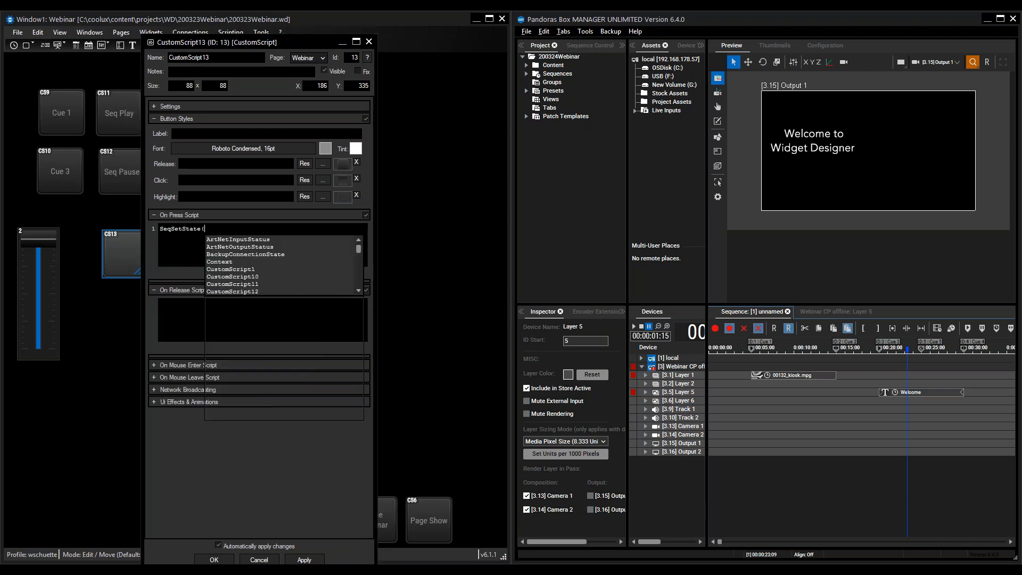
type("1,")
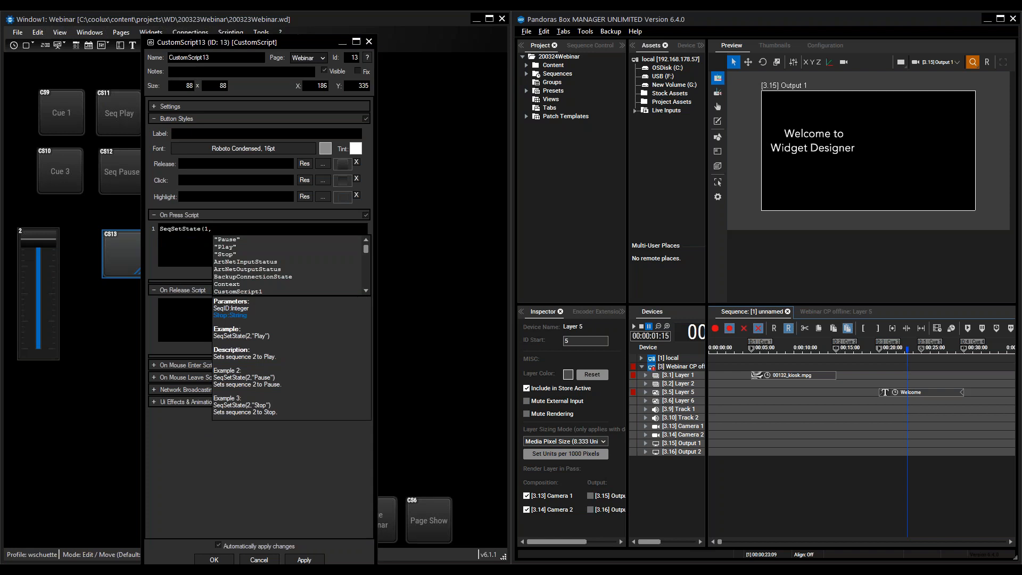
double_click(223, 254)
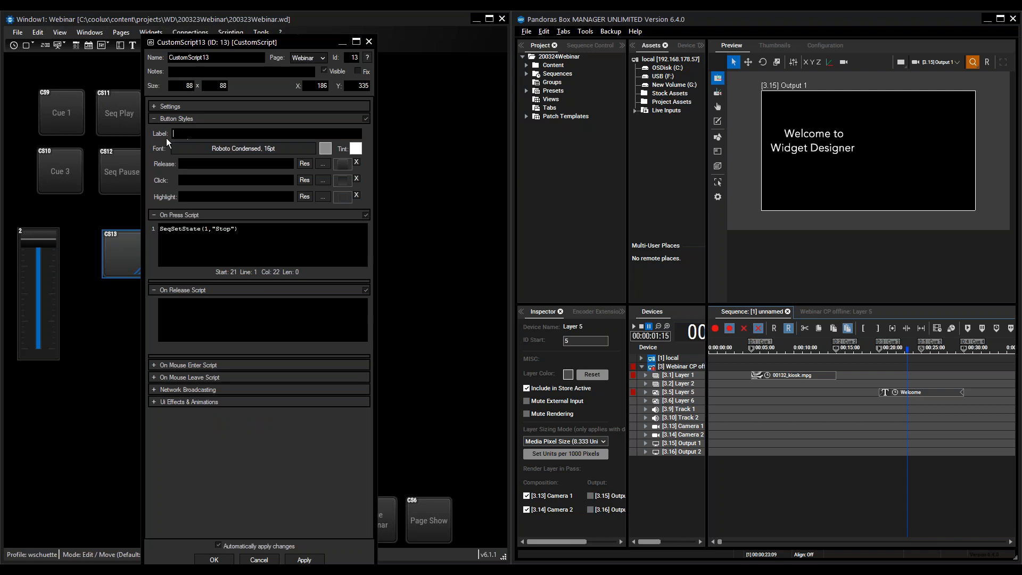
- Label the button Stop, accept its properties and line it up beneath the Seq Pause button
type("St")
type("p")
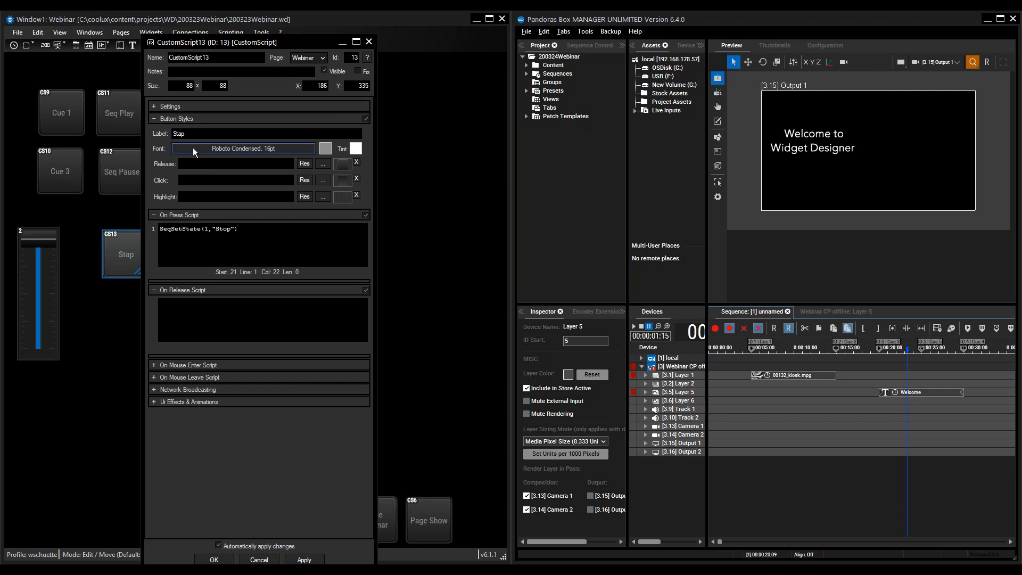
key("BackSpace")
key("BackSpace")
type("op")
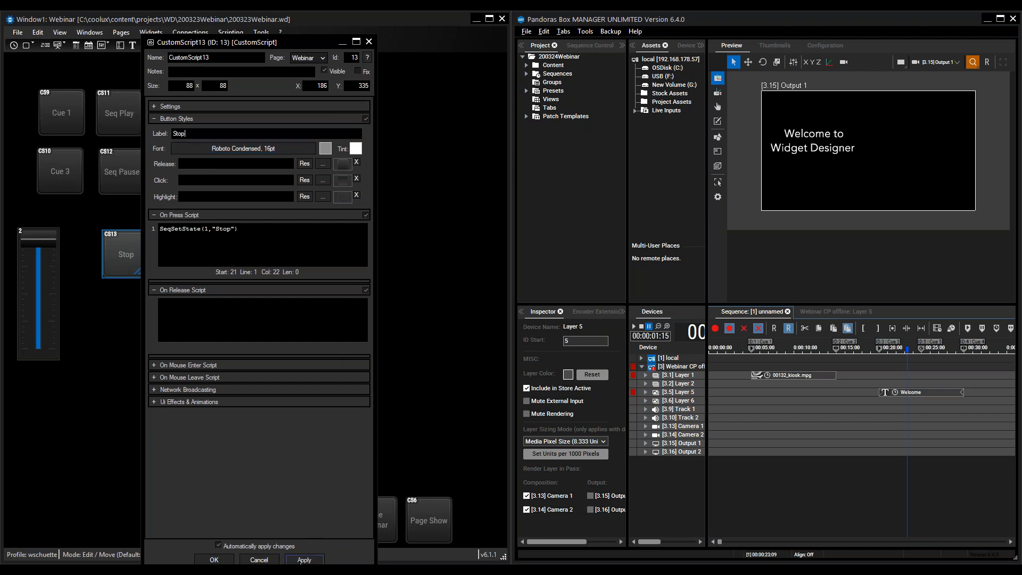
left_click(214, 559)
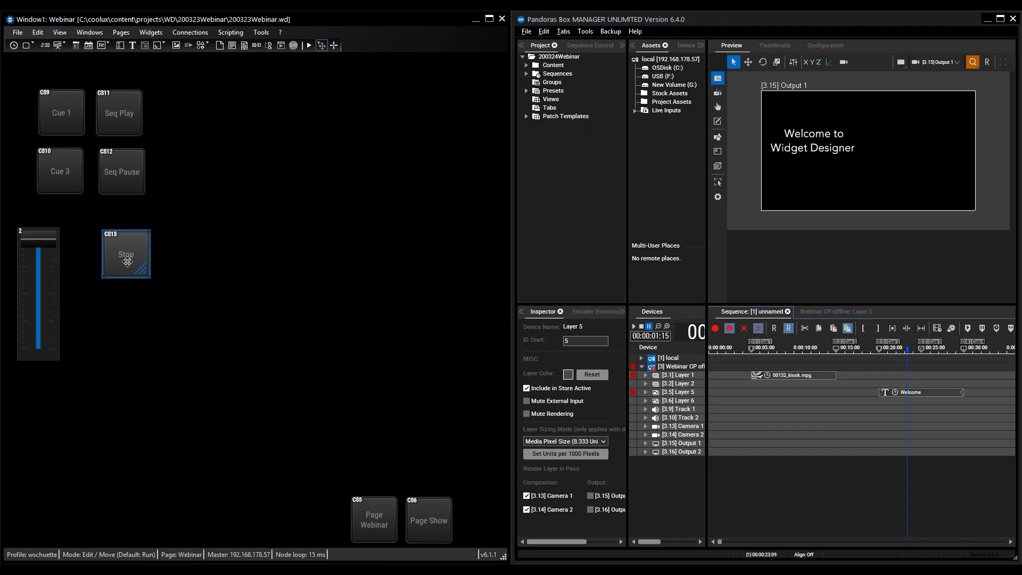
mouse_move(128, 258)
left_mouse_down()
mouse_move(128, 241)
mouse_move(122, 250)
left_mouse_up()
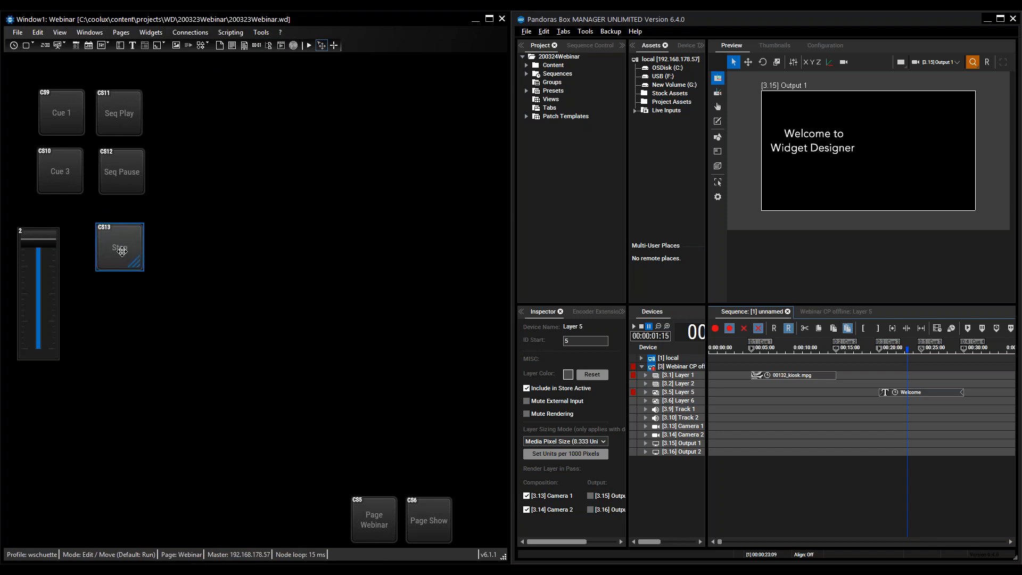
- Switch the page to Run mode and test the Seq Play and Seq Pause buttons
left_click(308, 47)
left_click(121, 112)
left_click(128, 169)
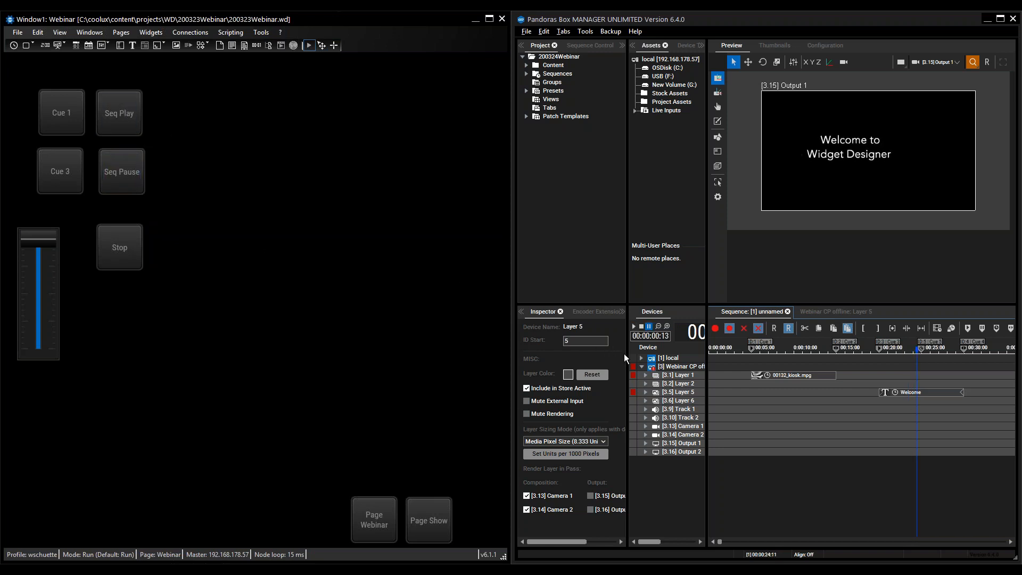
- Widen the Devices area to show the full sequence timecode and test the Stop button, playing and pausing the sequence between stops
left_click_drag(626, 359, 568, 353)
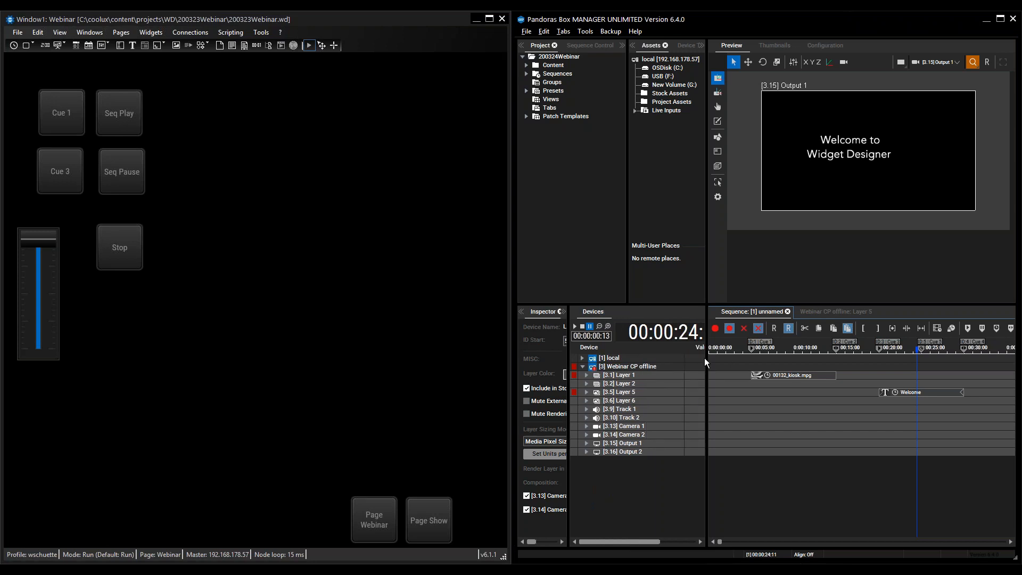
left_click_drag(709, 359, 729, 359)
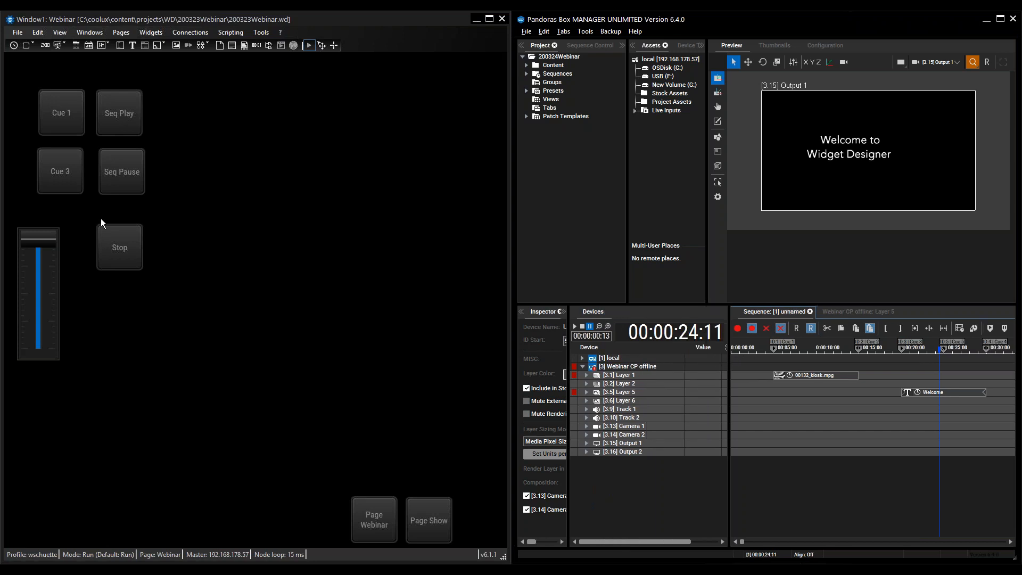
left_click(126, 242)
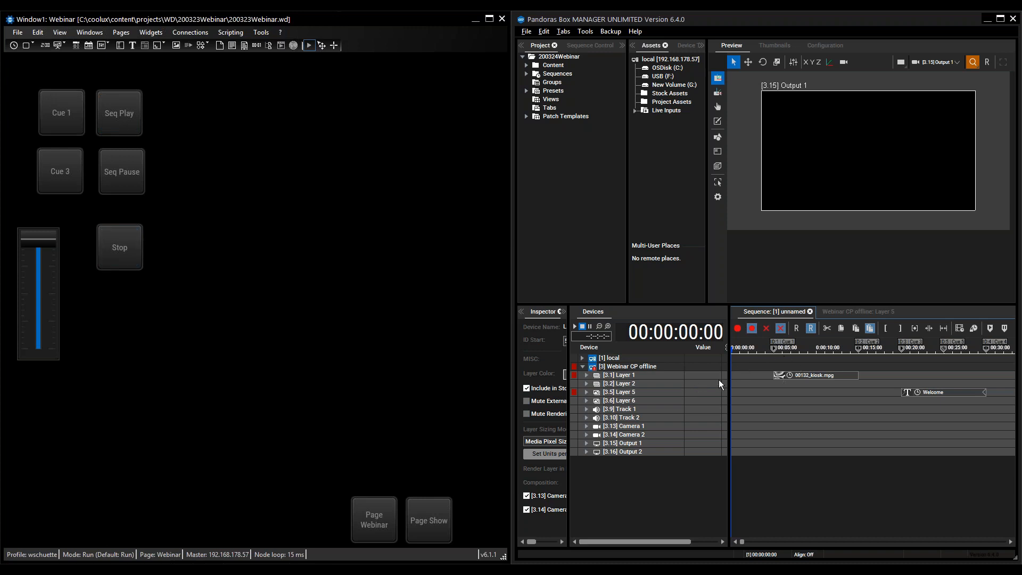
left_click(115, 114)
left_click(129, 181)
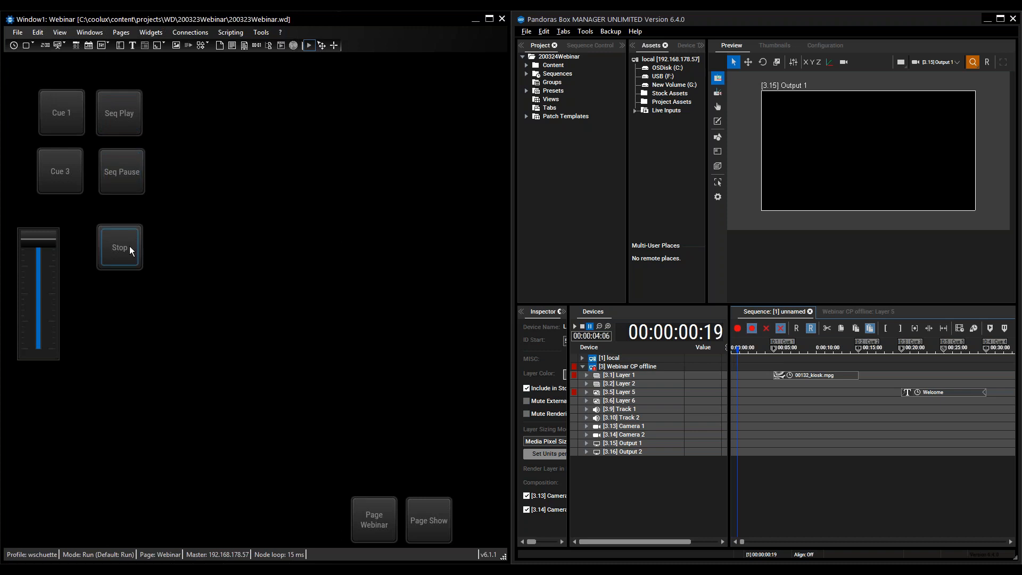
left_click(130, 254)
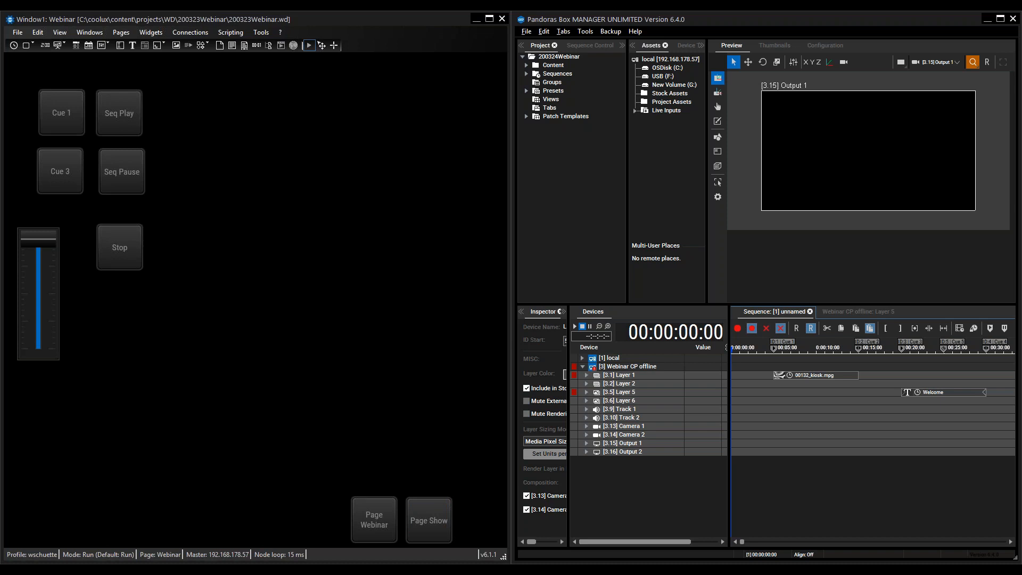
key("alt+Tab")
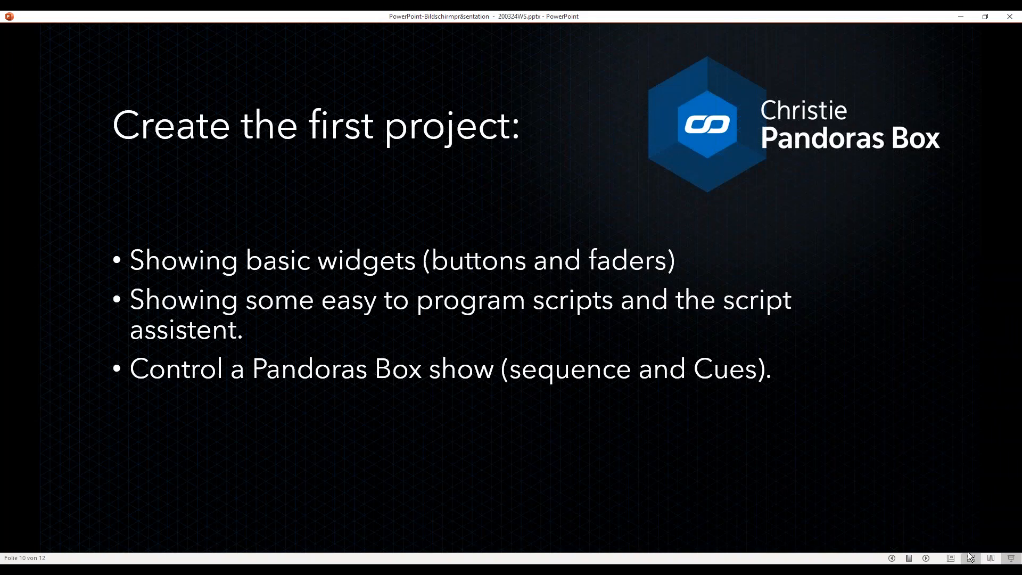
left_click(761, 489)
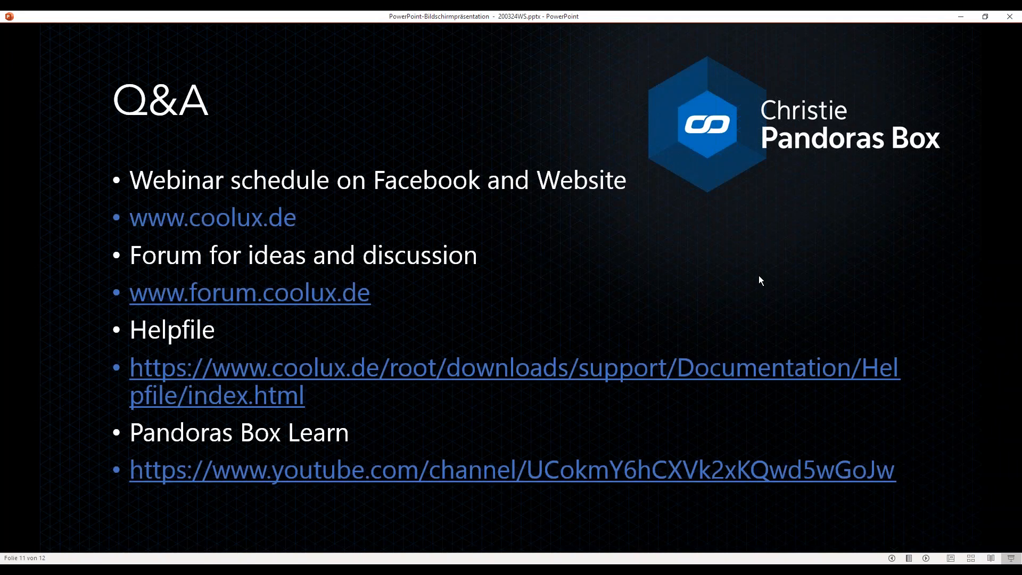